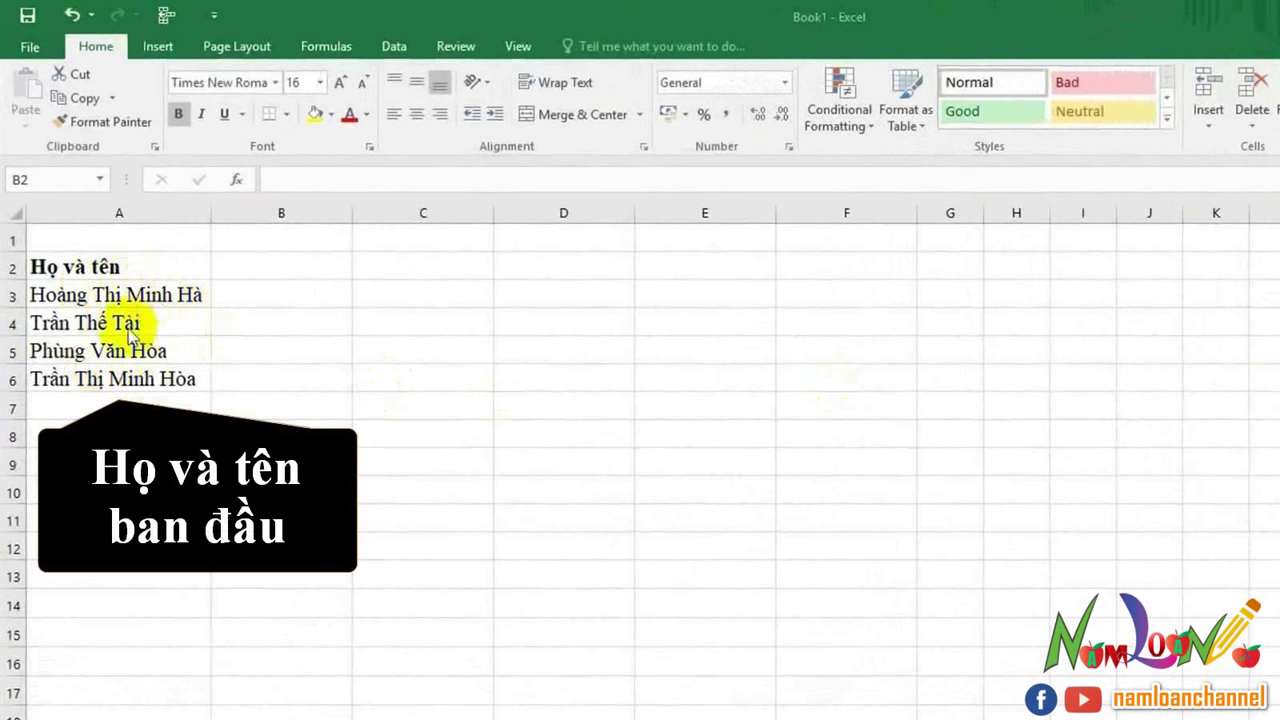
Enter the header 'Tách tên' in cell B2.
click(250, 266)
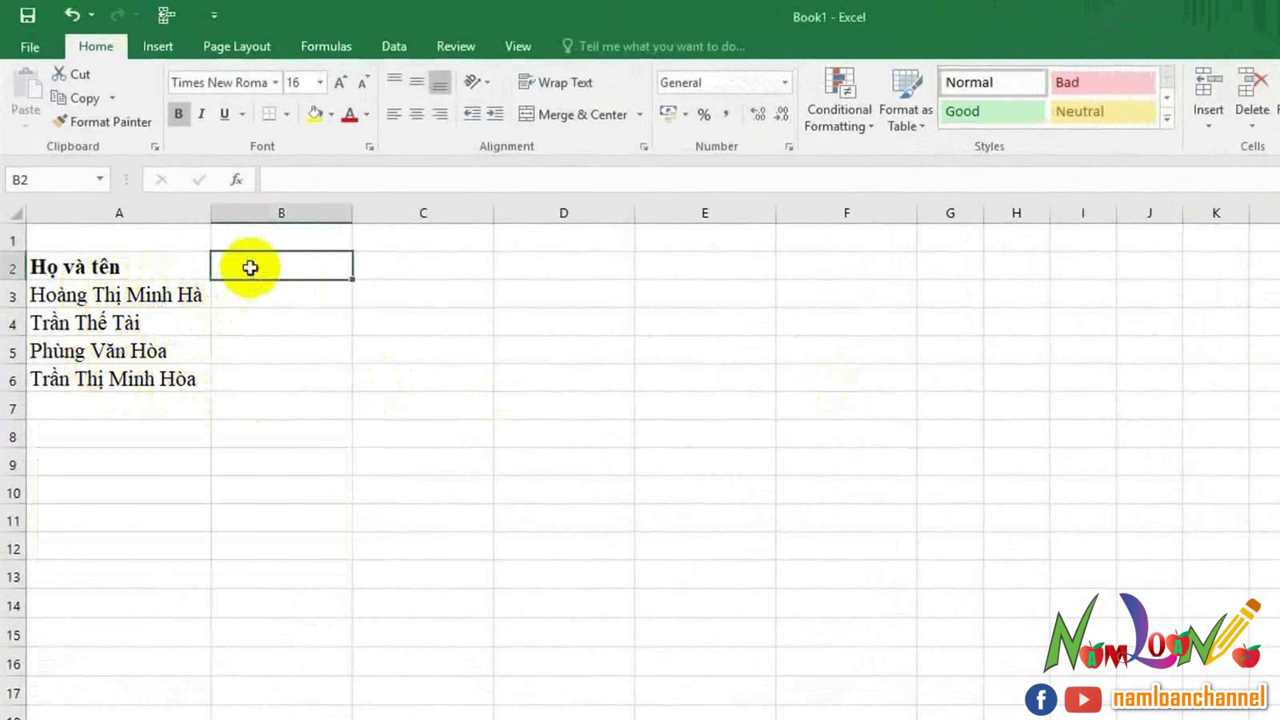
text(Tách tên)
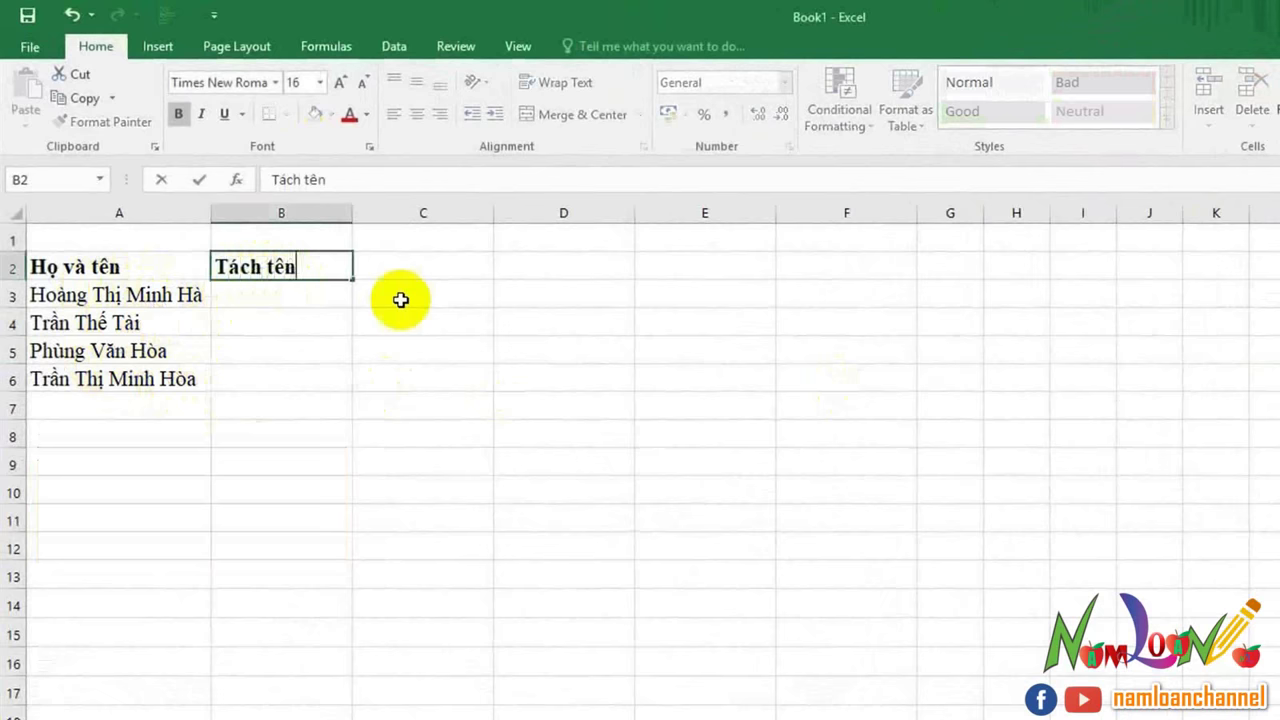
click(57, 288)
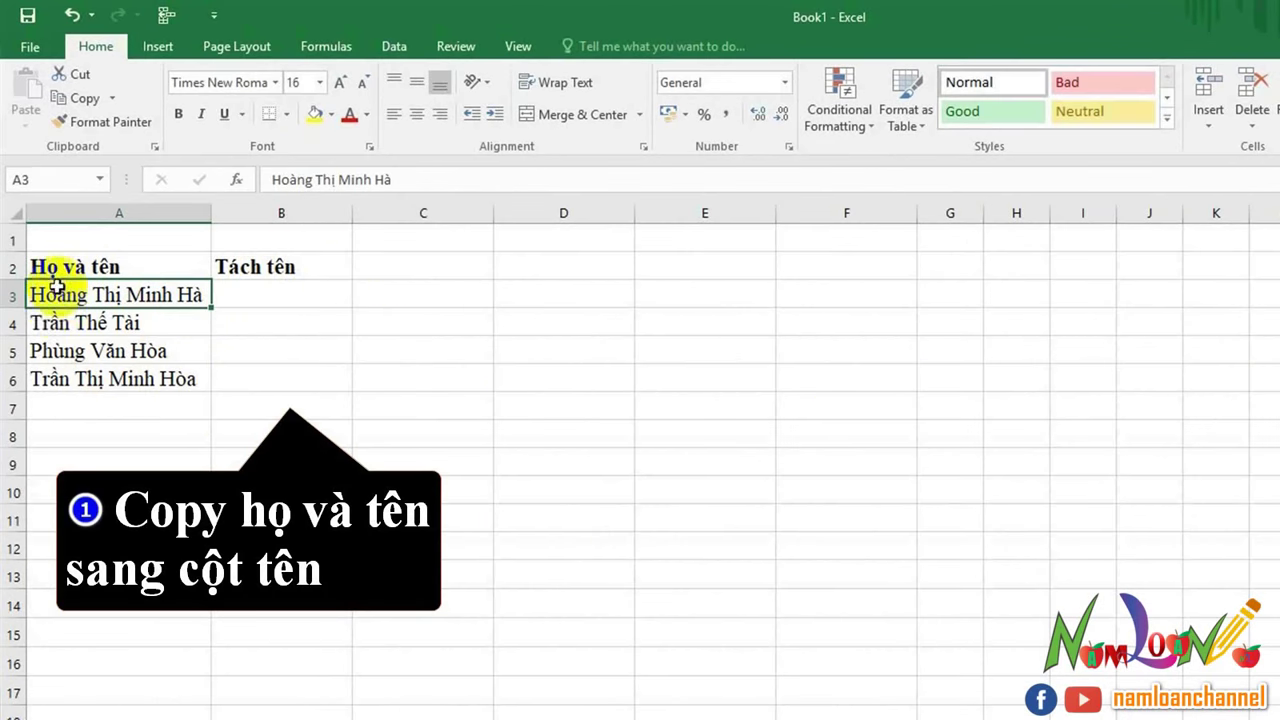
Copy the four full names from A3:A6 into B3:B6 and select them.
drag(57, 288, 65, 370)
key(ctrl+c)
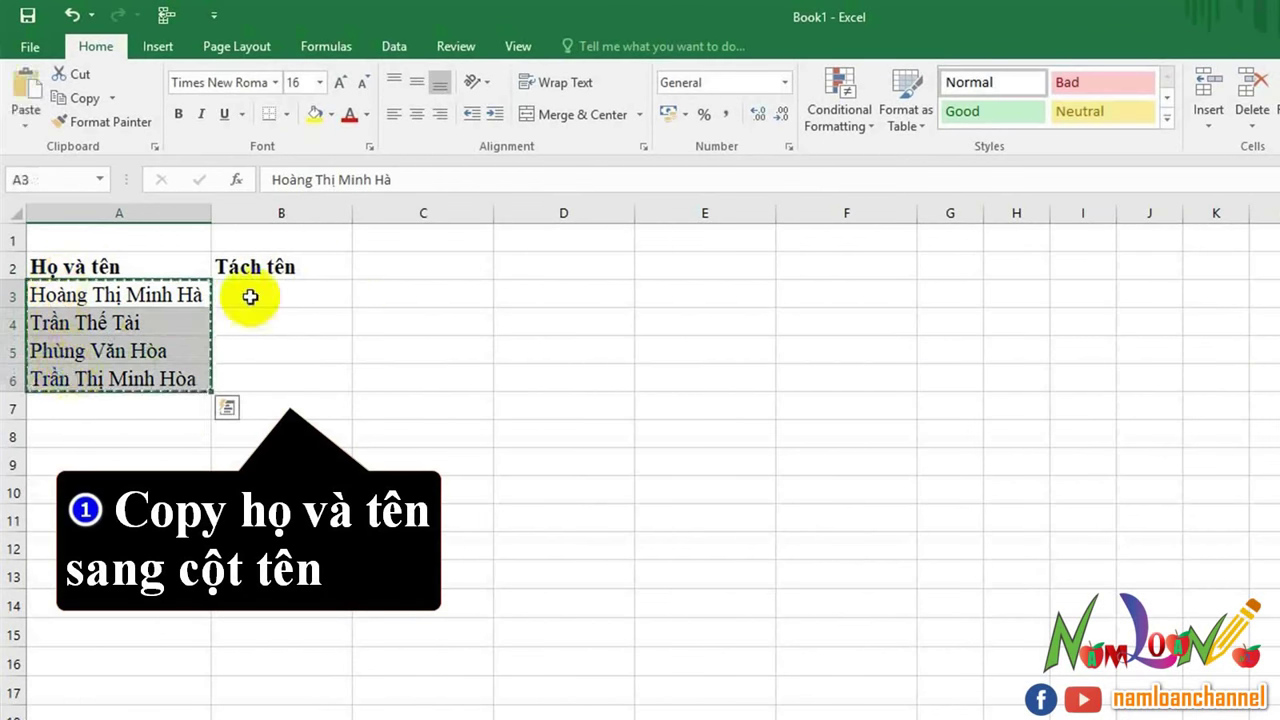
click(250, 296)
key(ctrl+v)
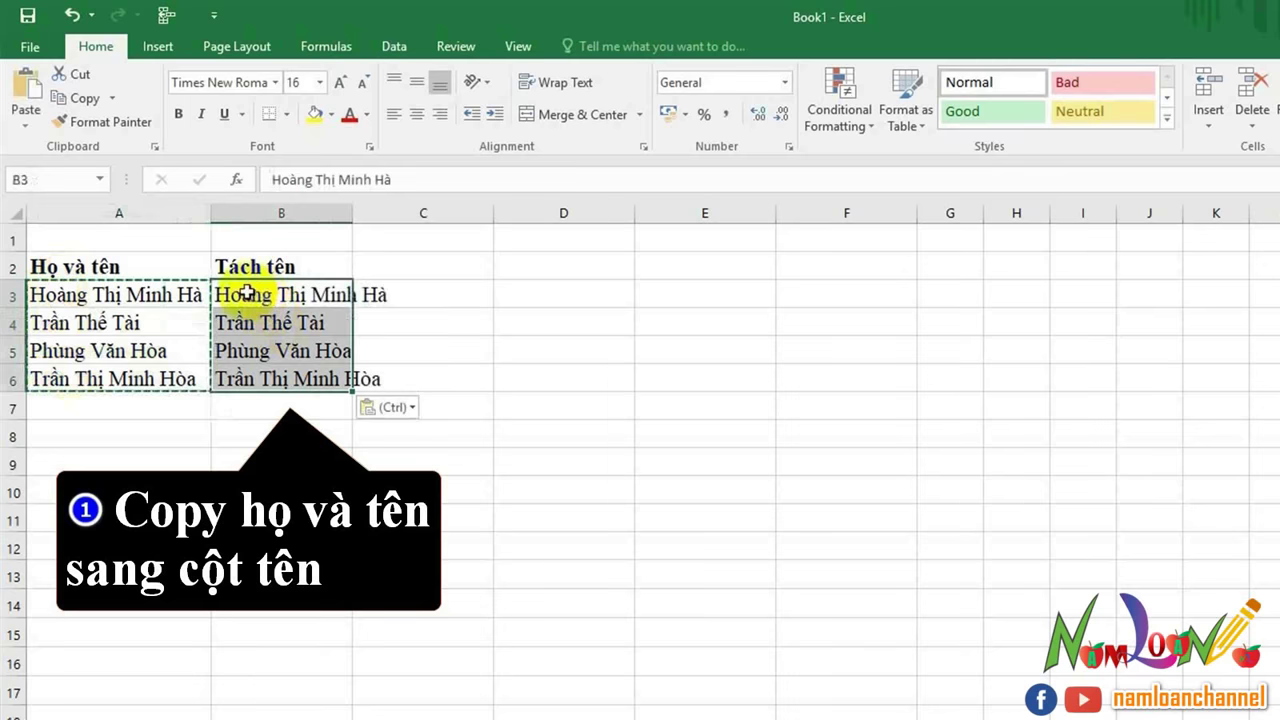
click(247, 293)
key(Escape)
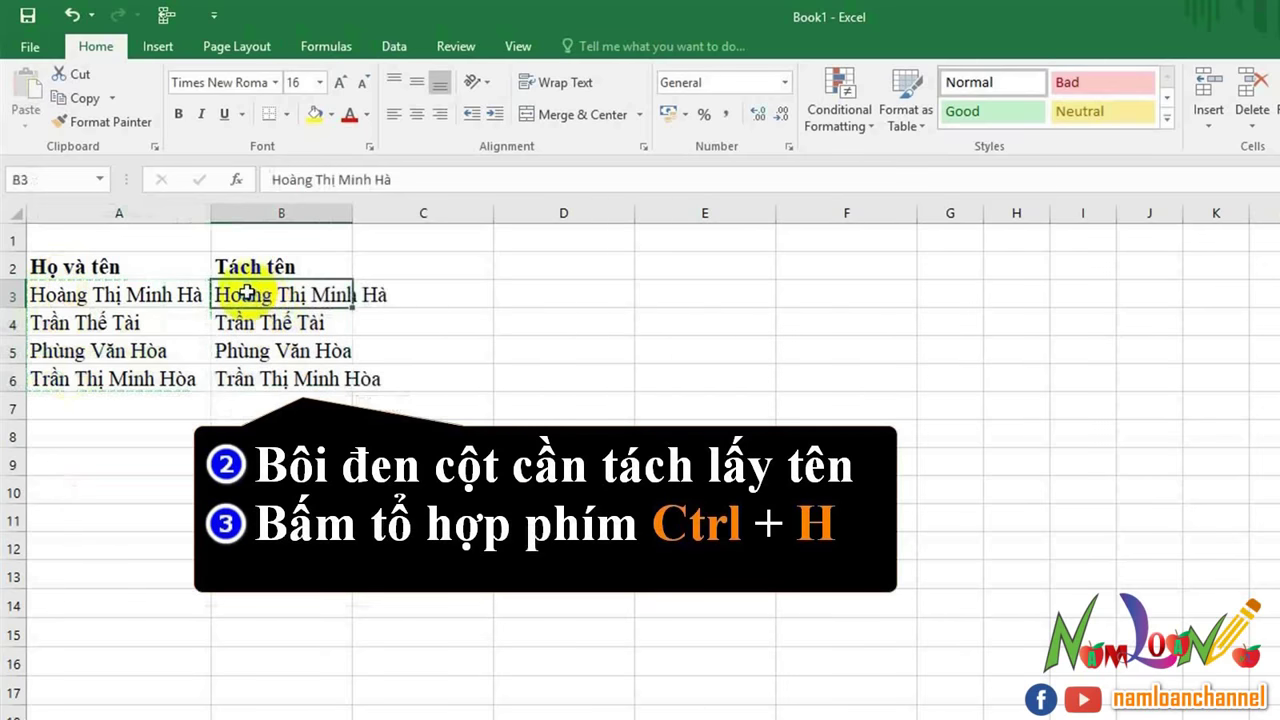
drag(247, 293, 257, 372)
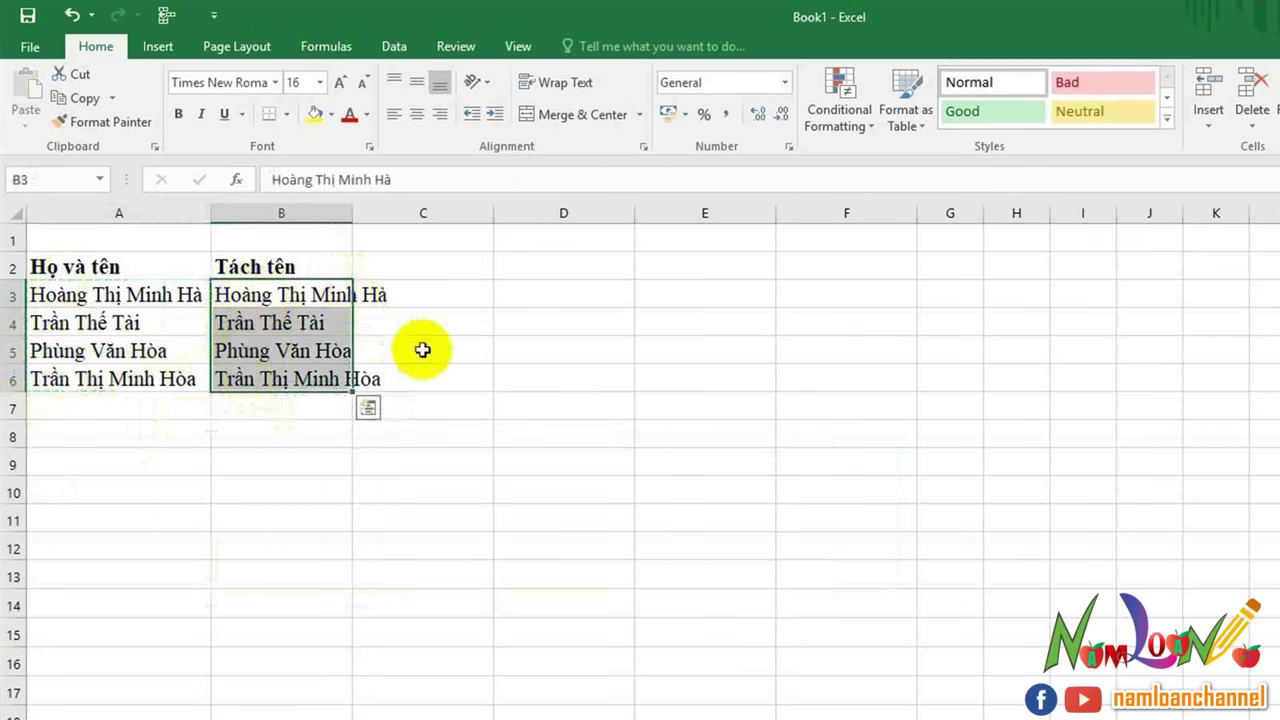
Replace '* ' with nothing in B3:B6, leaving the given names Hà, Tài, Hòa, Hòa.
key(ctrl+h)
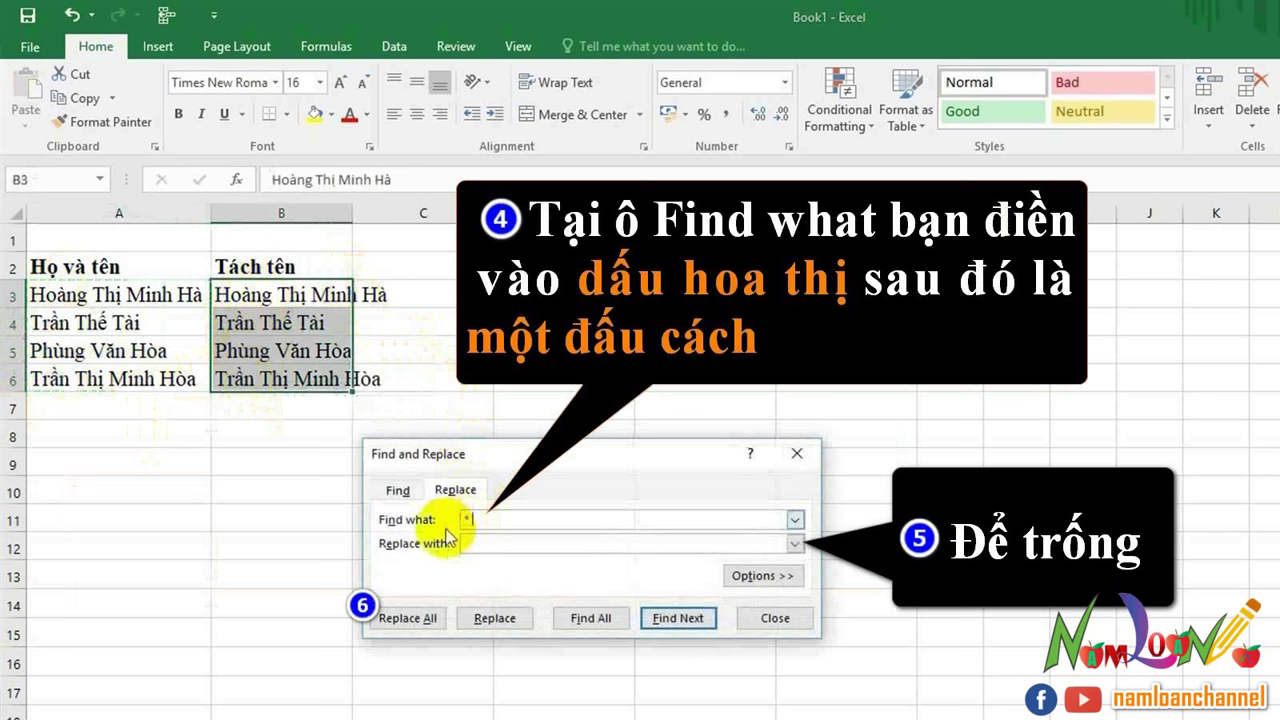
click(466, 543)
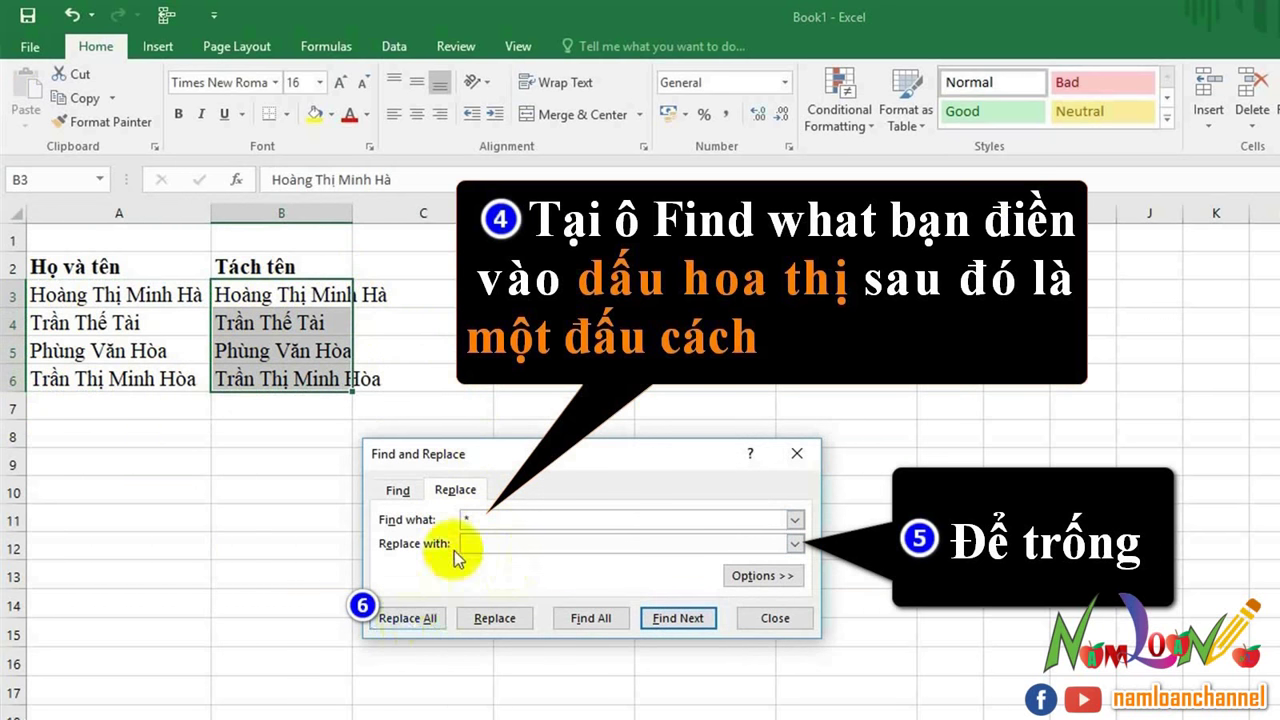
click(468, 520)
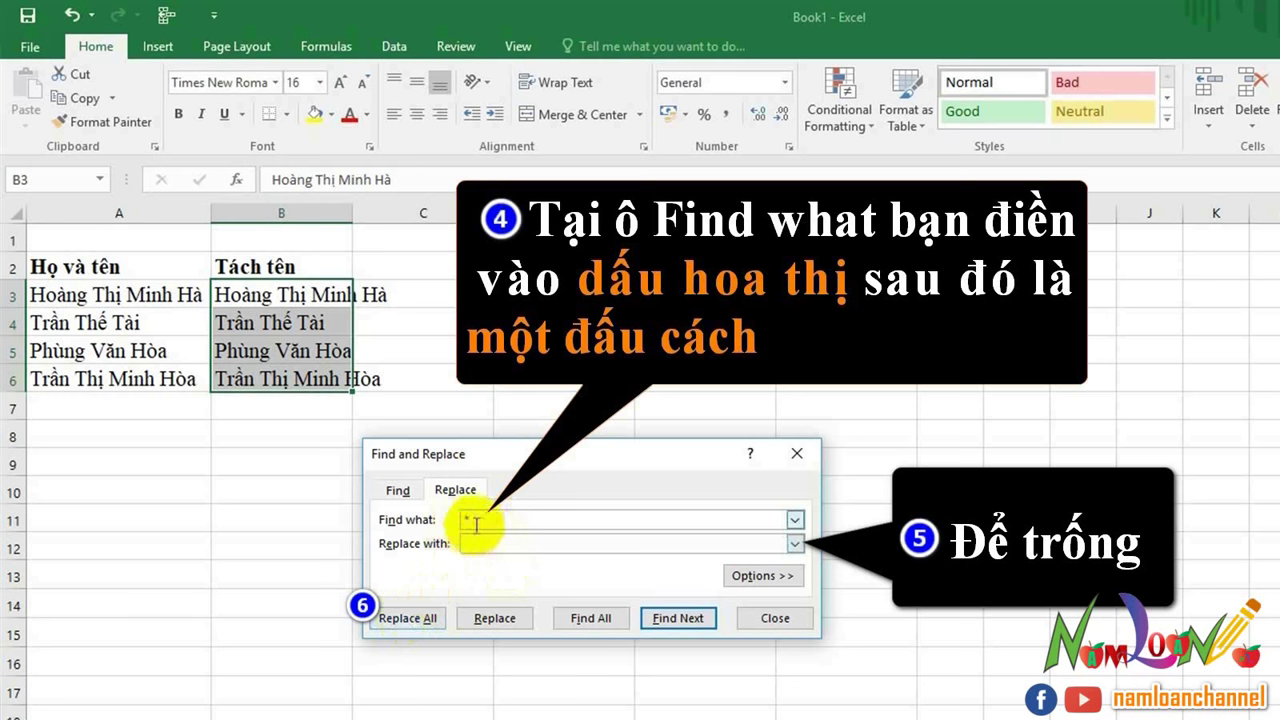
click(422, 620)
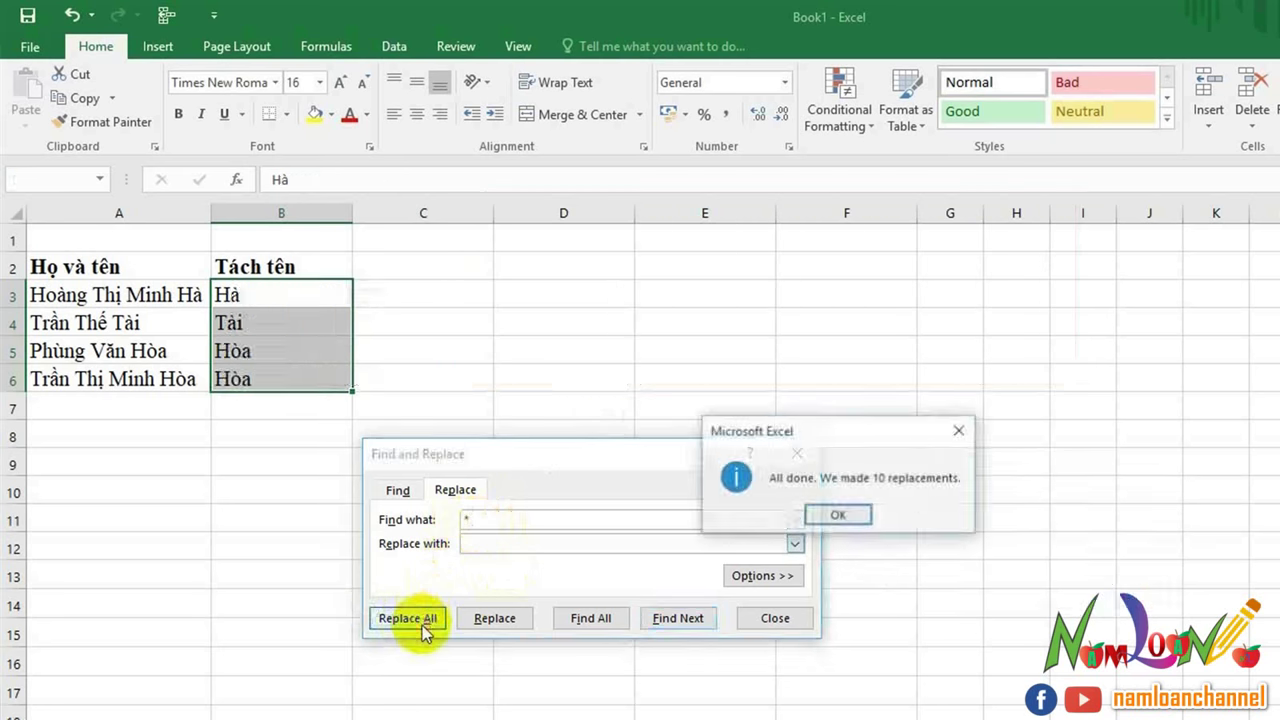
click(821, 519)
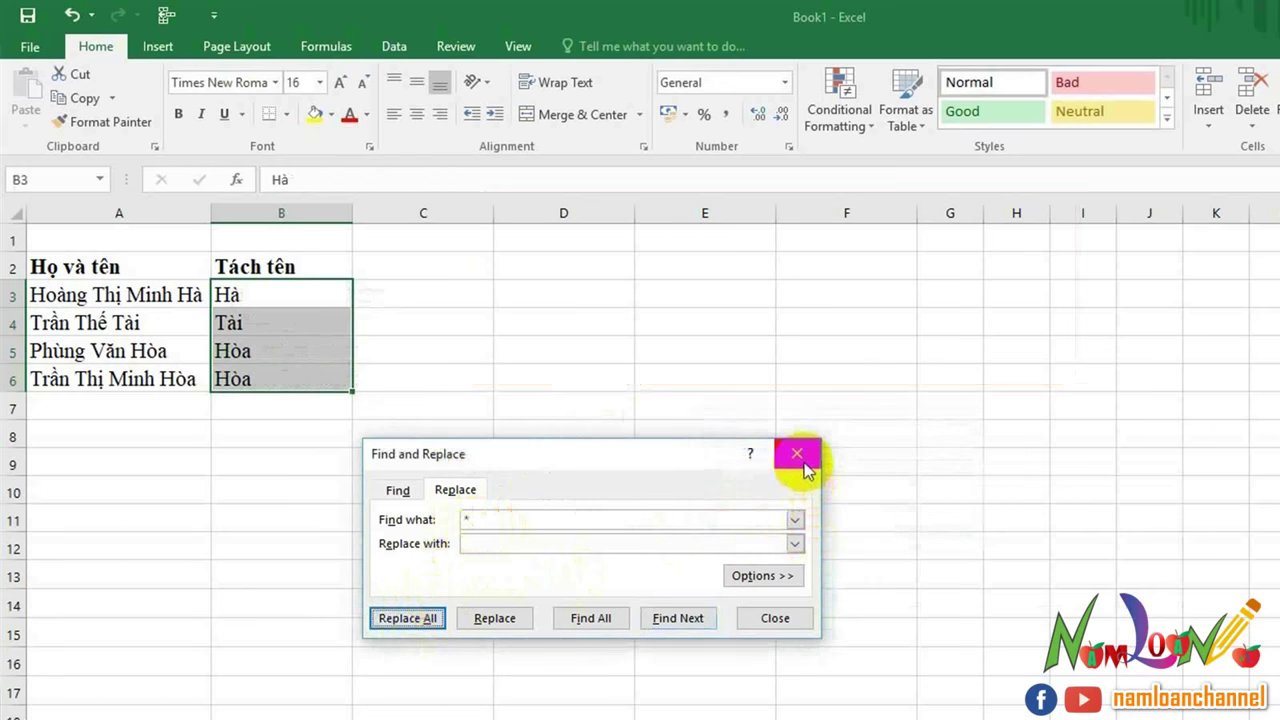
click(797, 455)
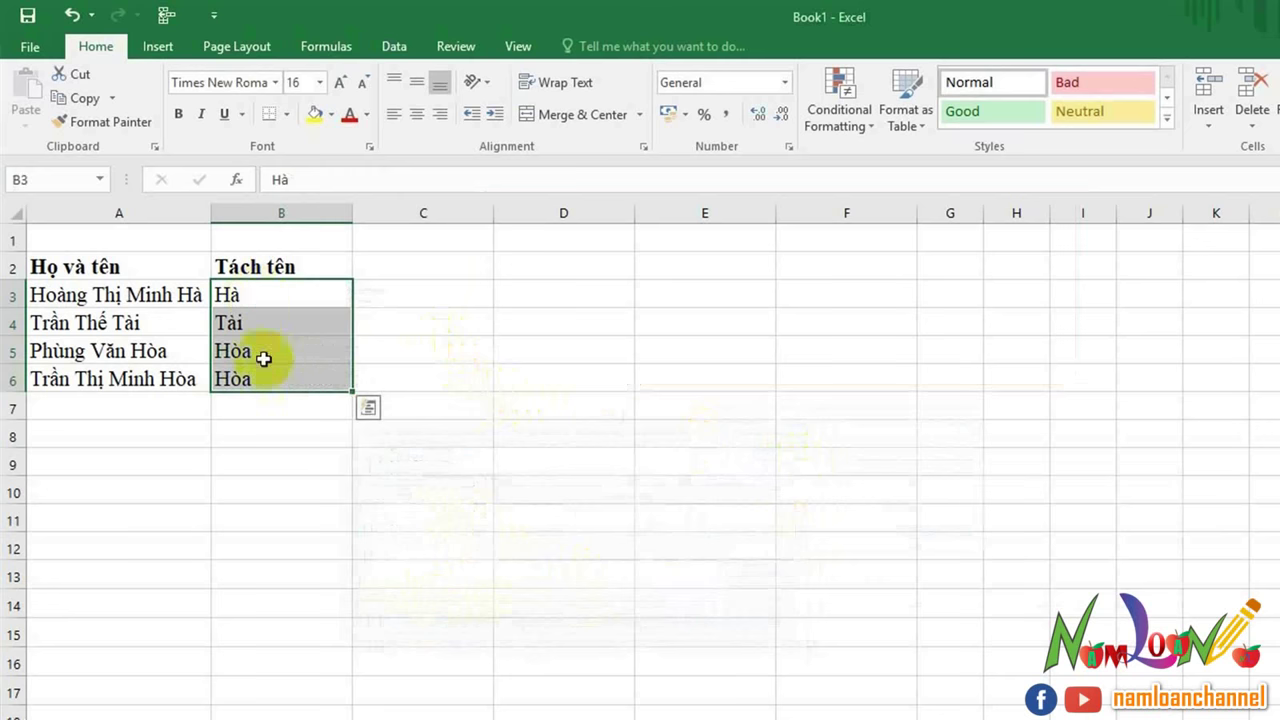
Enter the header 'Tách Họ' in cell C2.
click(414, 264)
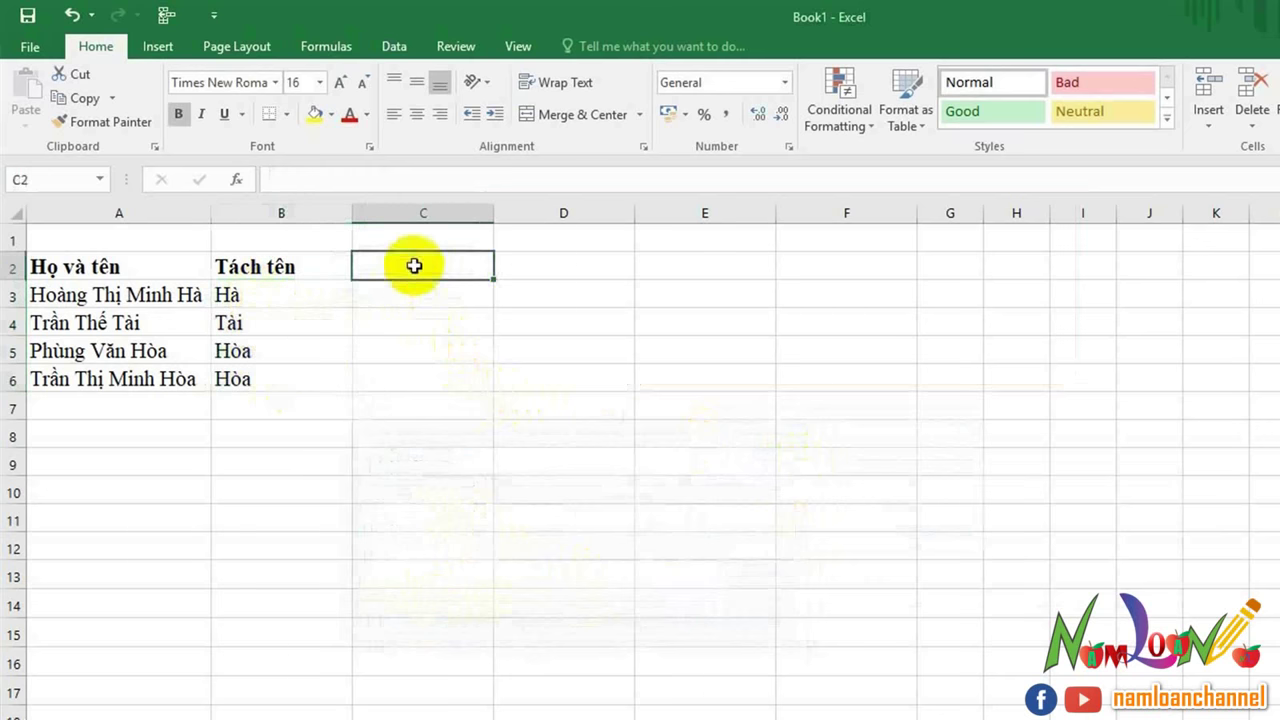
text(Tách Họ)
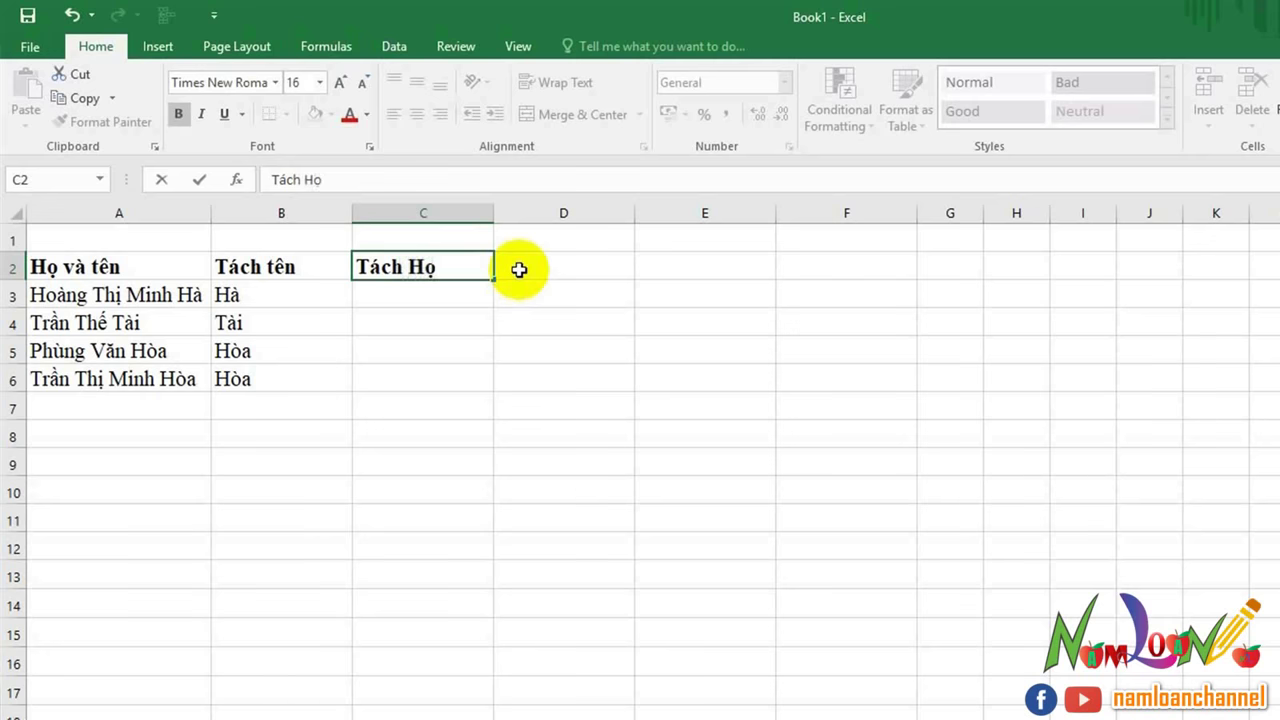
click(70, 295)
Copy the four full names from A3:A6 into C3:C6.
drag(70, 295, 75, 380)
right_click(72, 357)
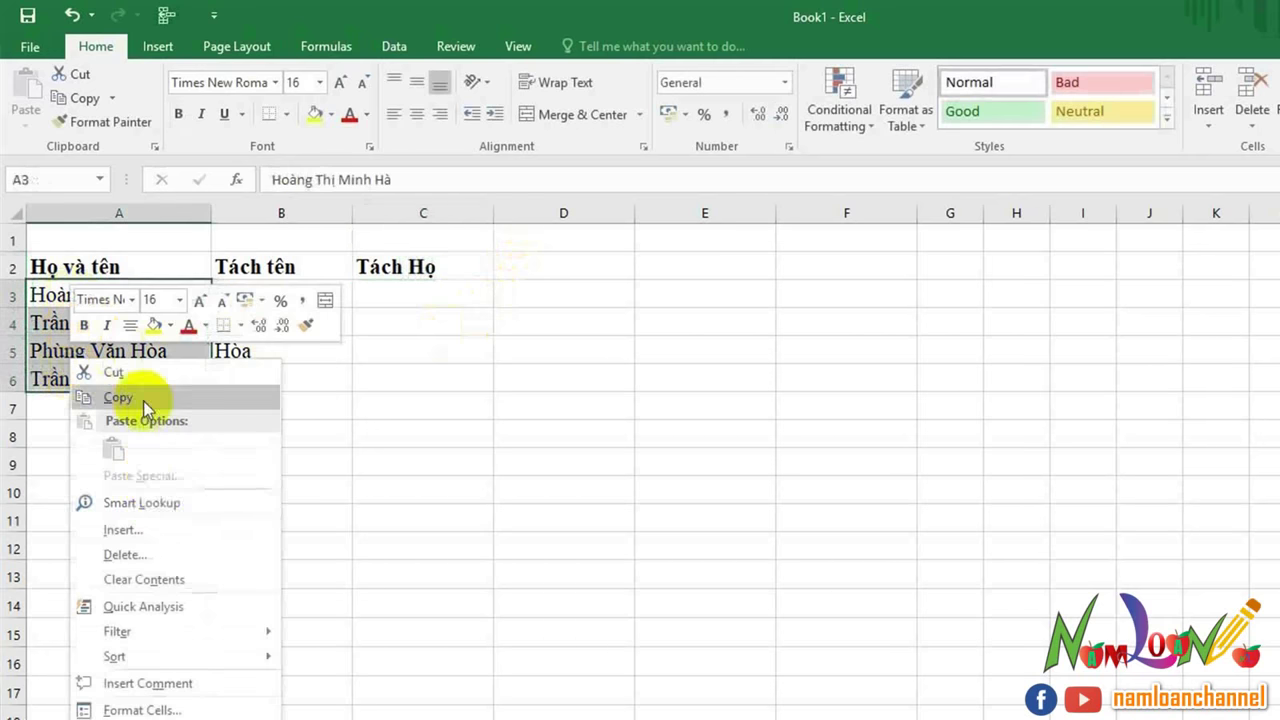
click(120, 398)
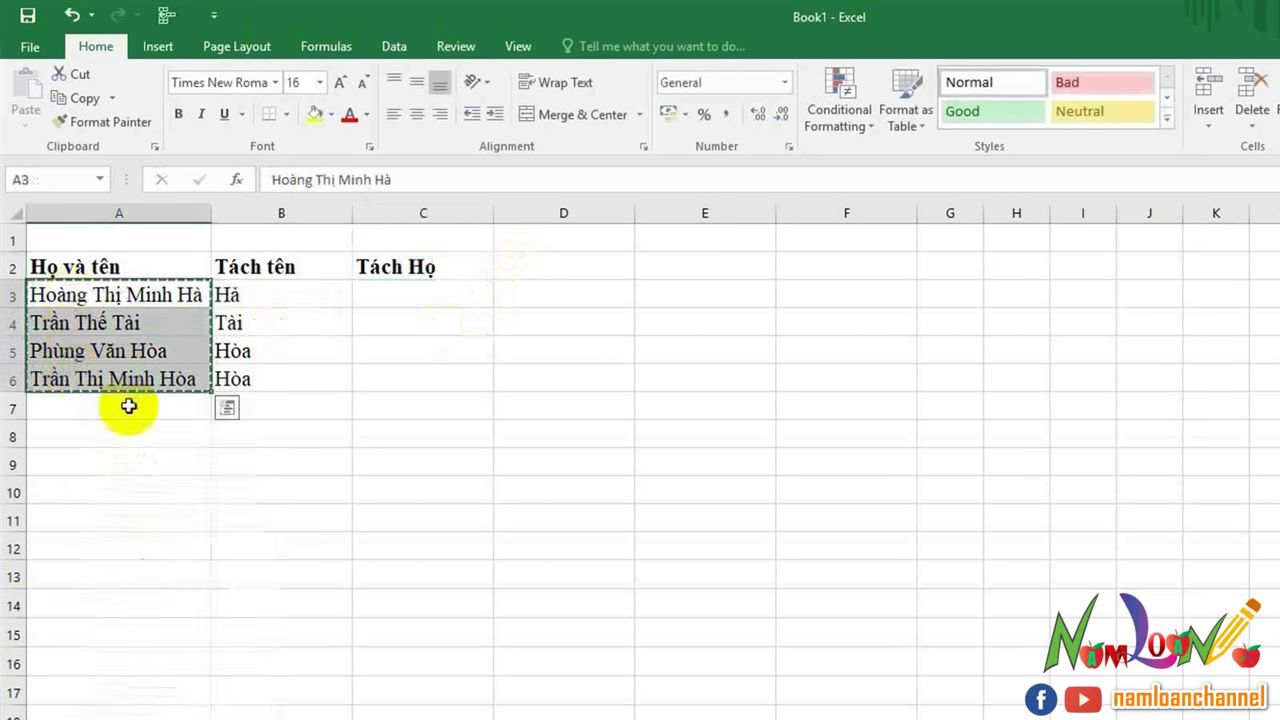
click(381, 295)
right_click(381, 295)
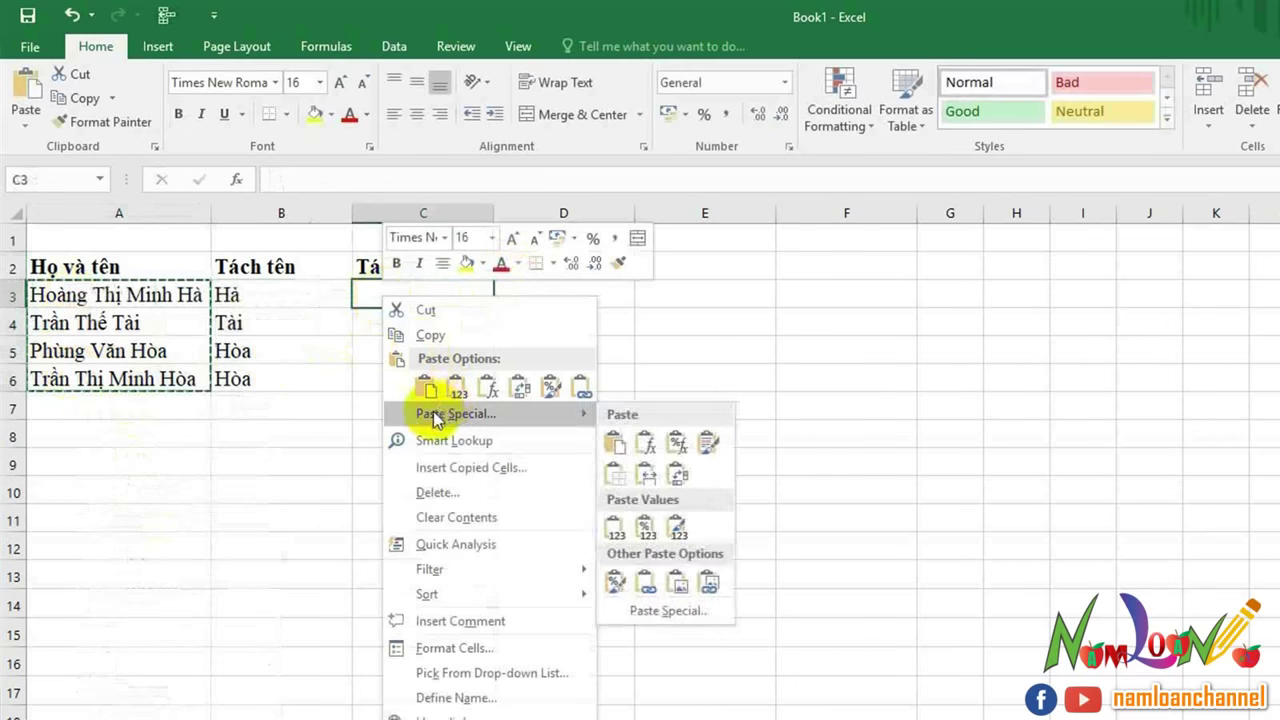
click(428, 390)
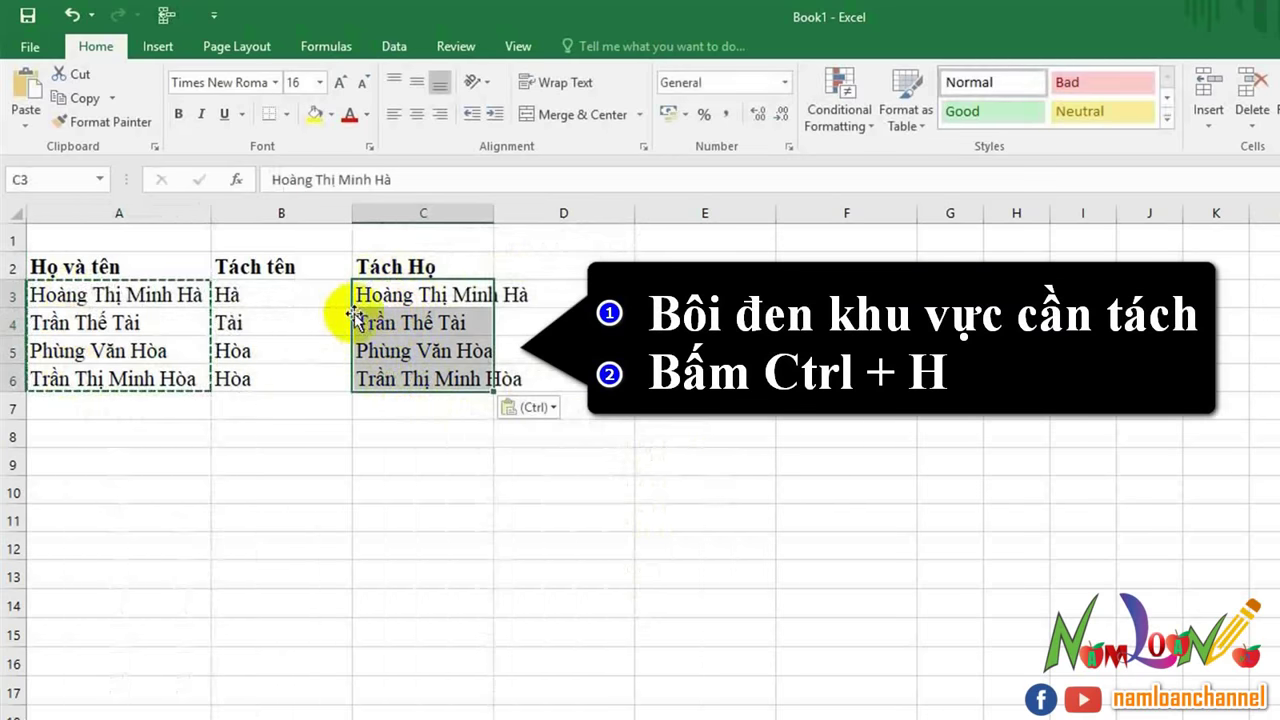
Replace ' *' with nothing in C3:C6, leaving the surnames Hoàng, Trần, Phùng, Trần.
key(Escape)
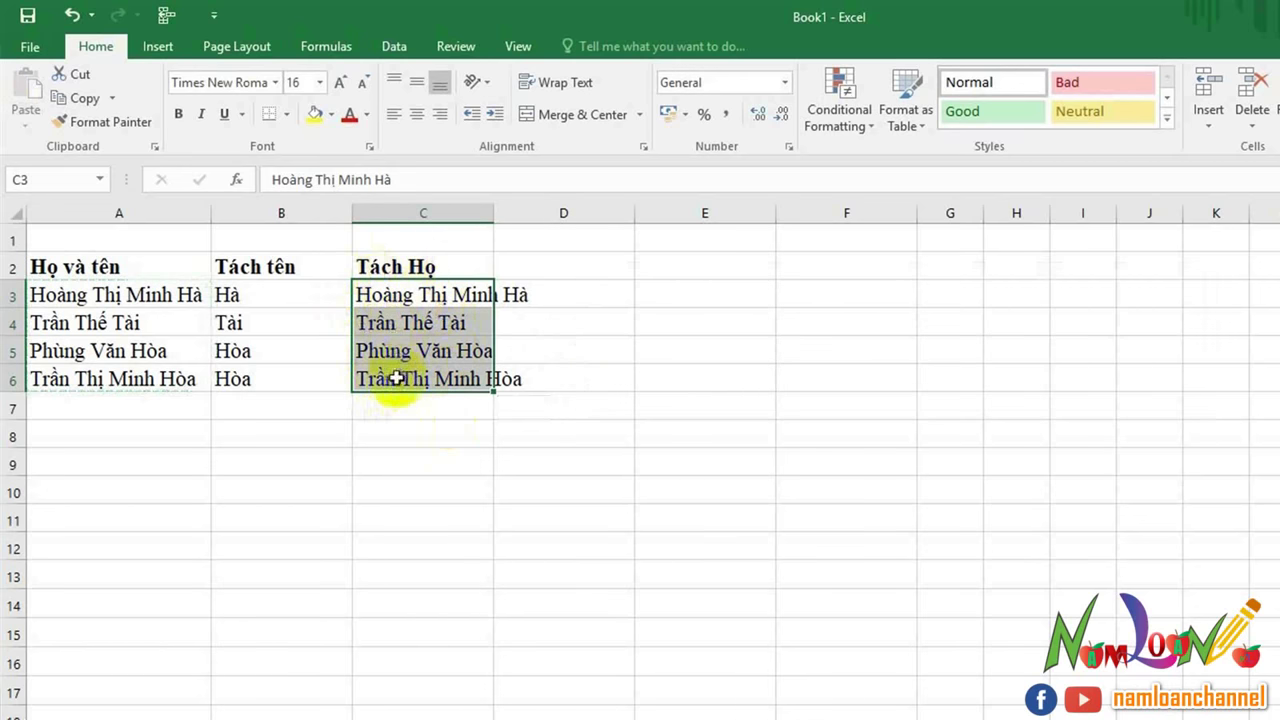
key(ctrl+h)
click(490, 543)
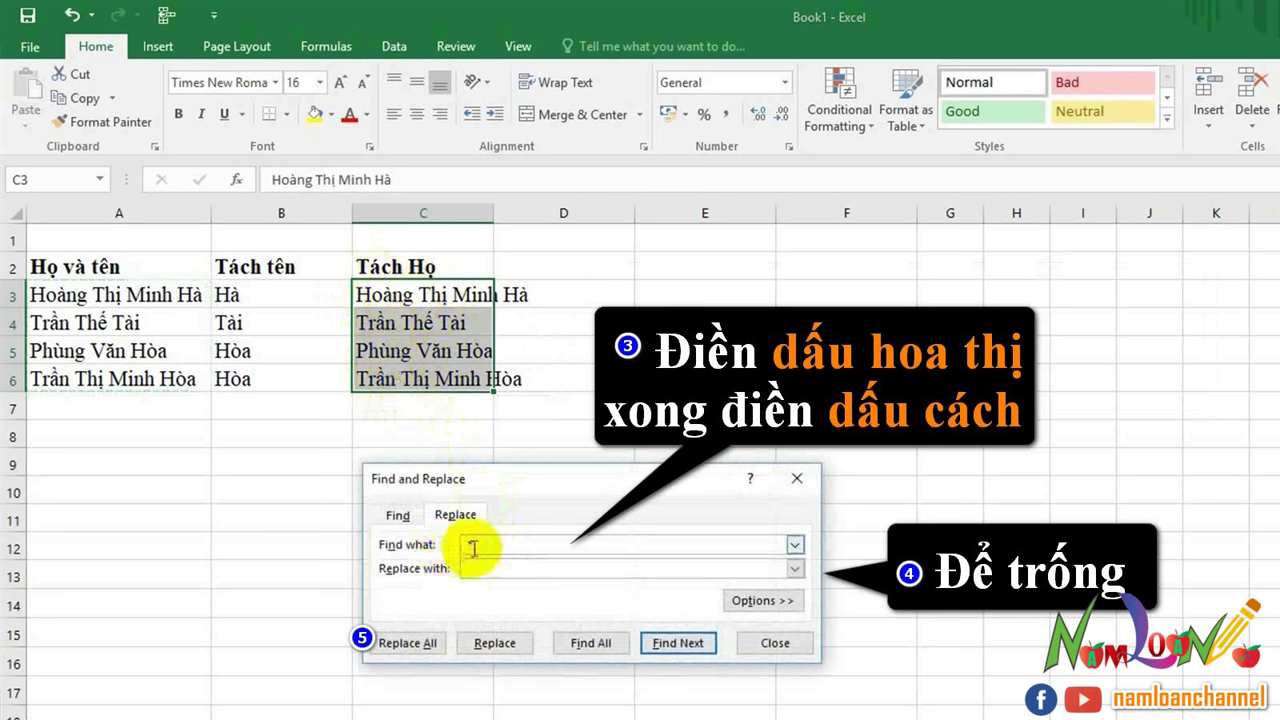
click(410, 643)
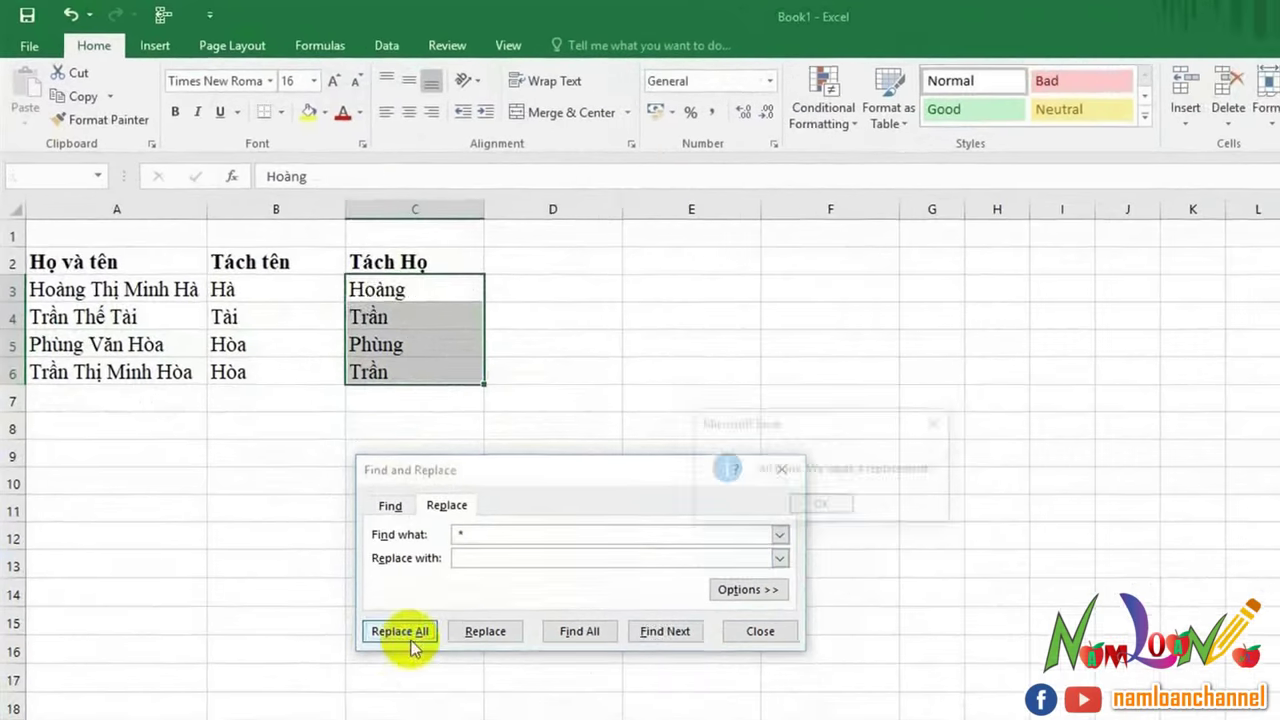
click(872, 534)
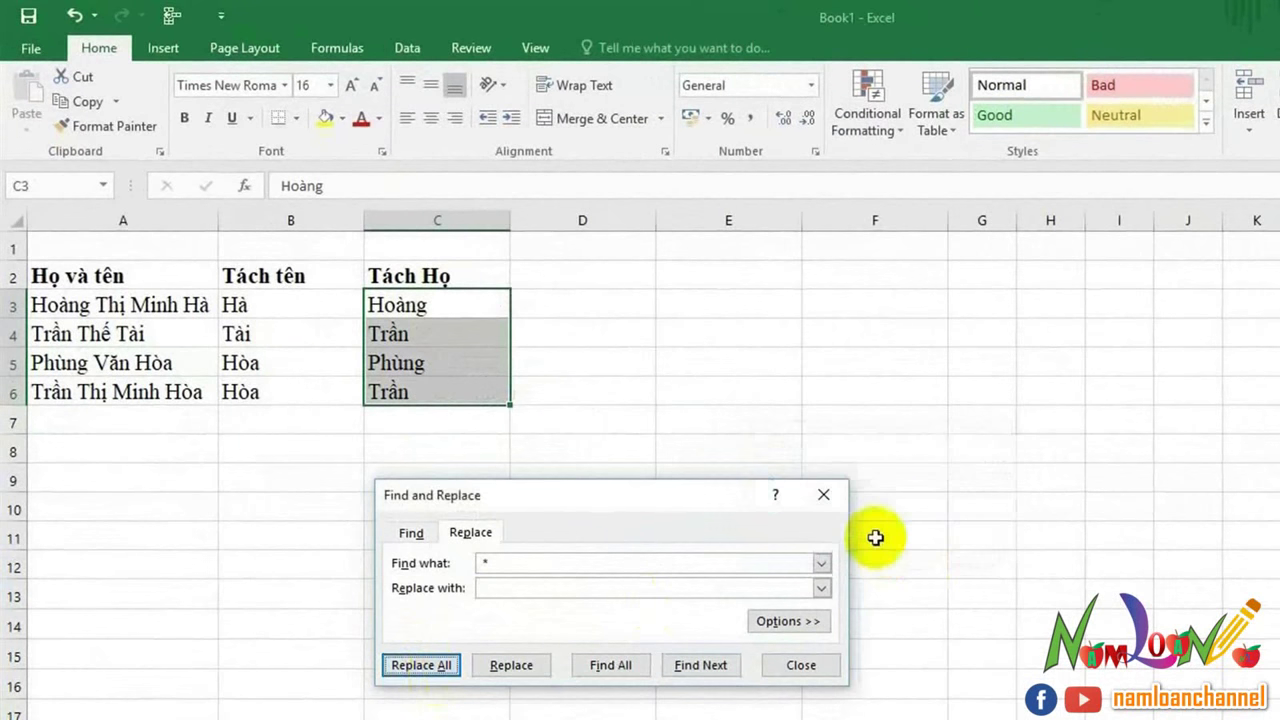
key(Escape)
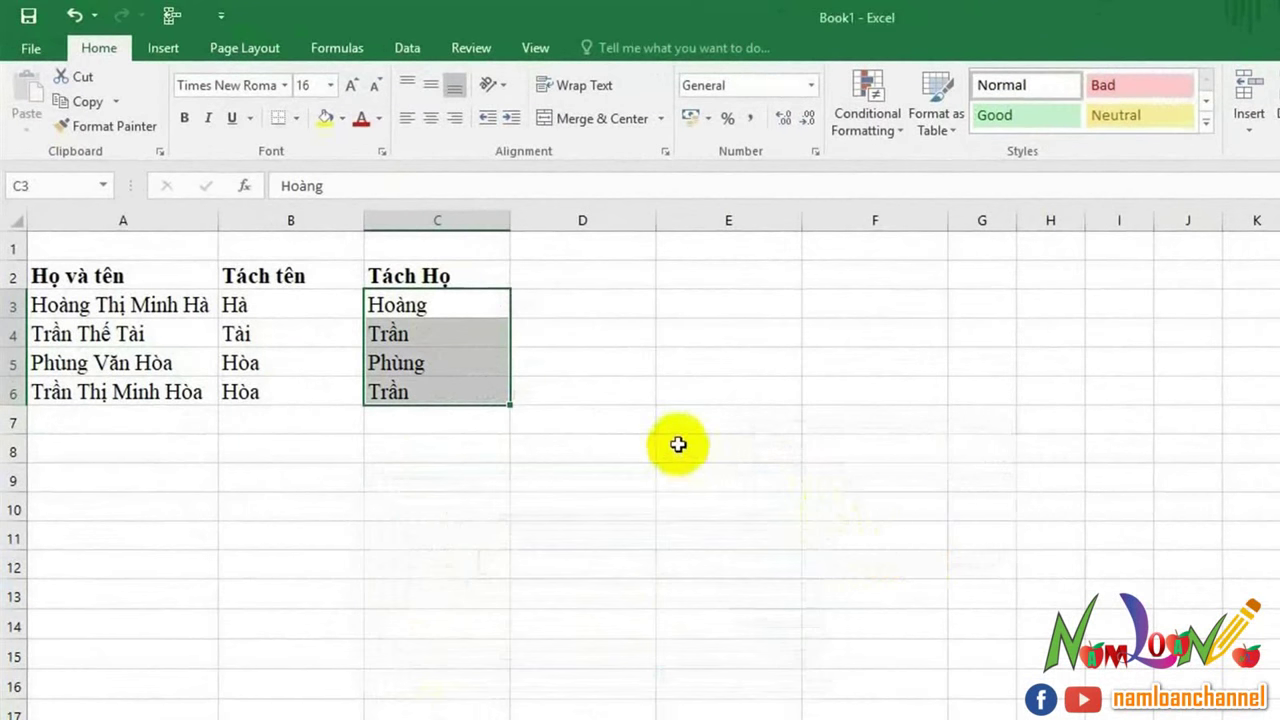
click(552, 278)
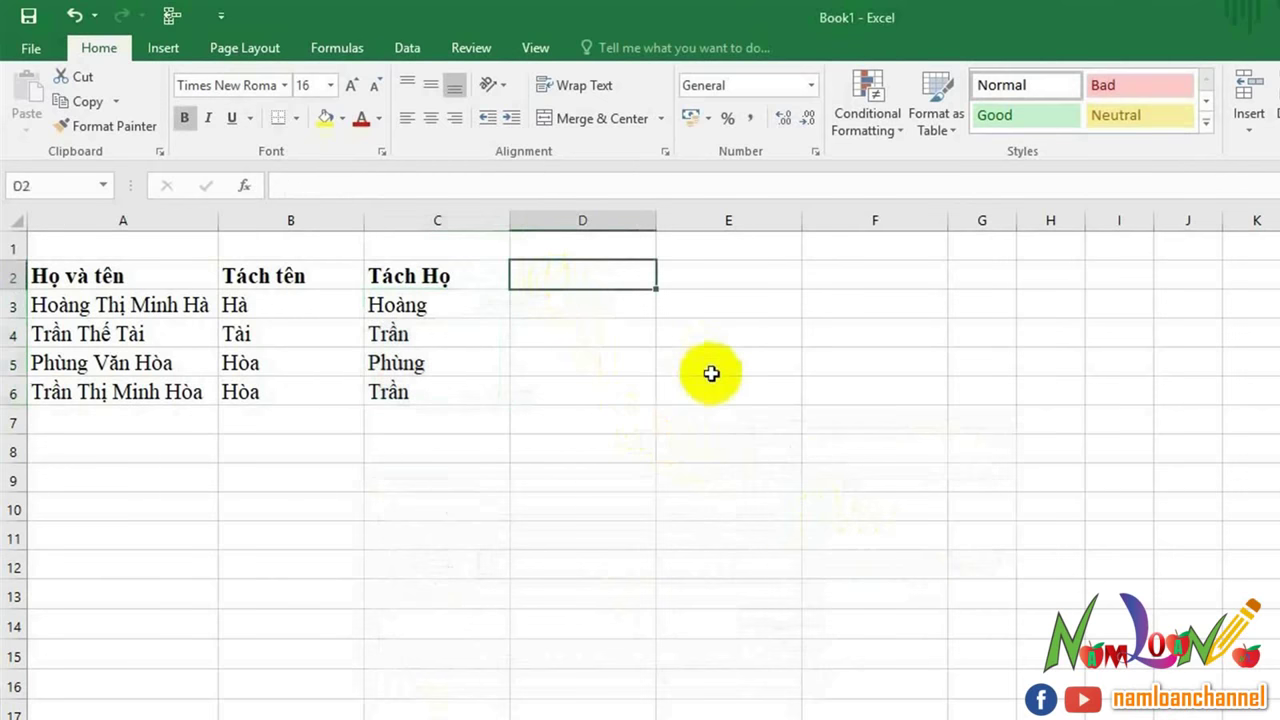
Enter the header 'Tách họ và tên đệm' in cell D2.
text(Tách họ)
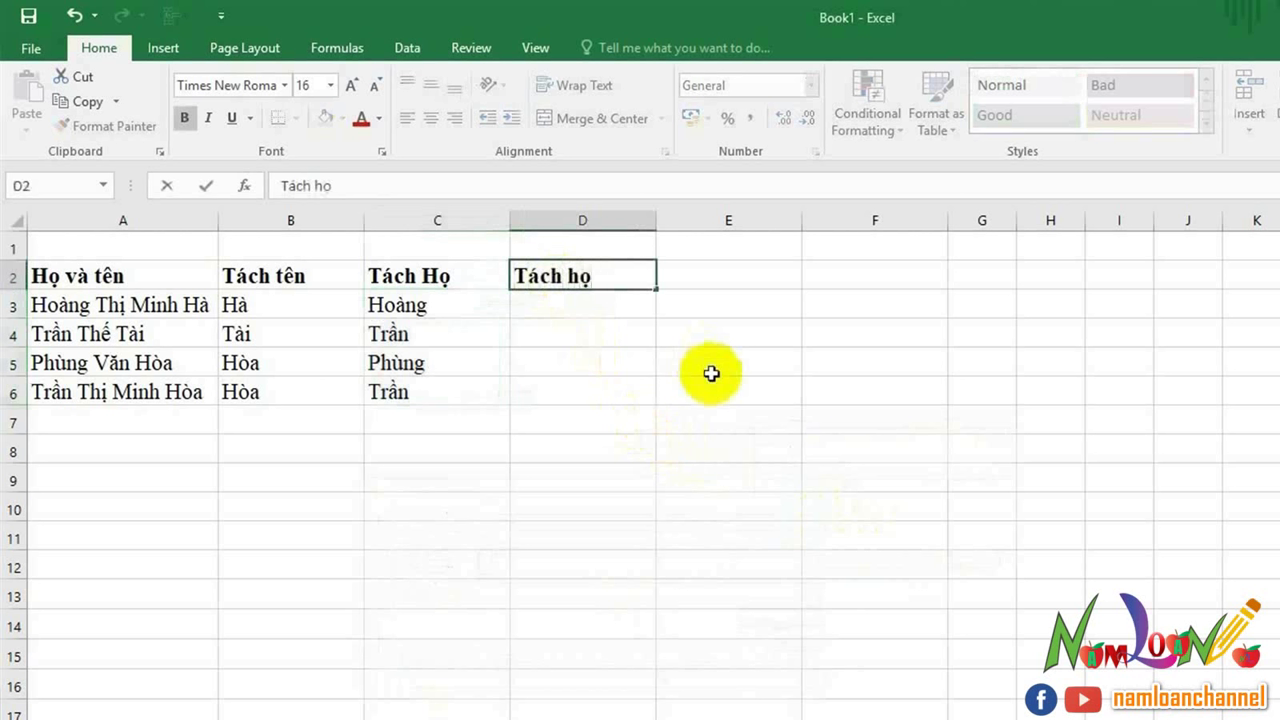
text(va)
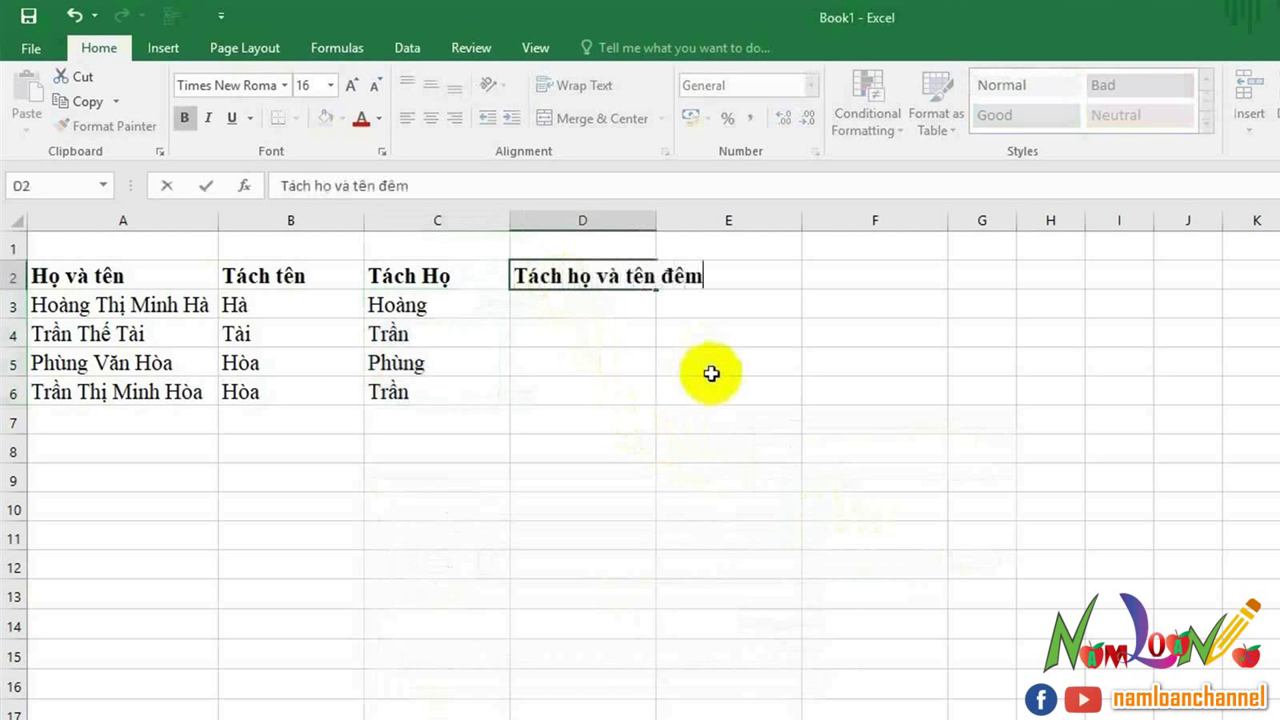
key(Tab)
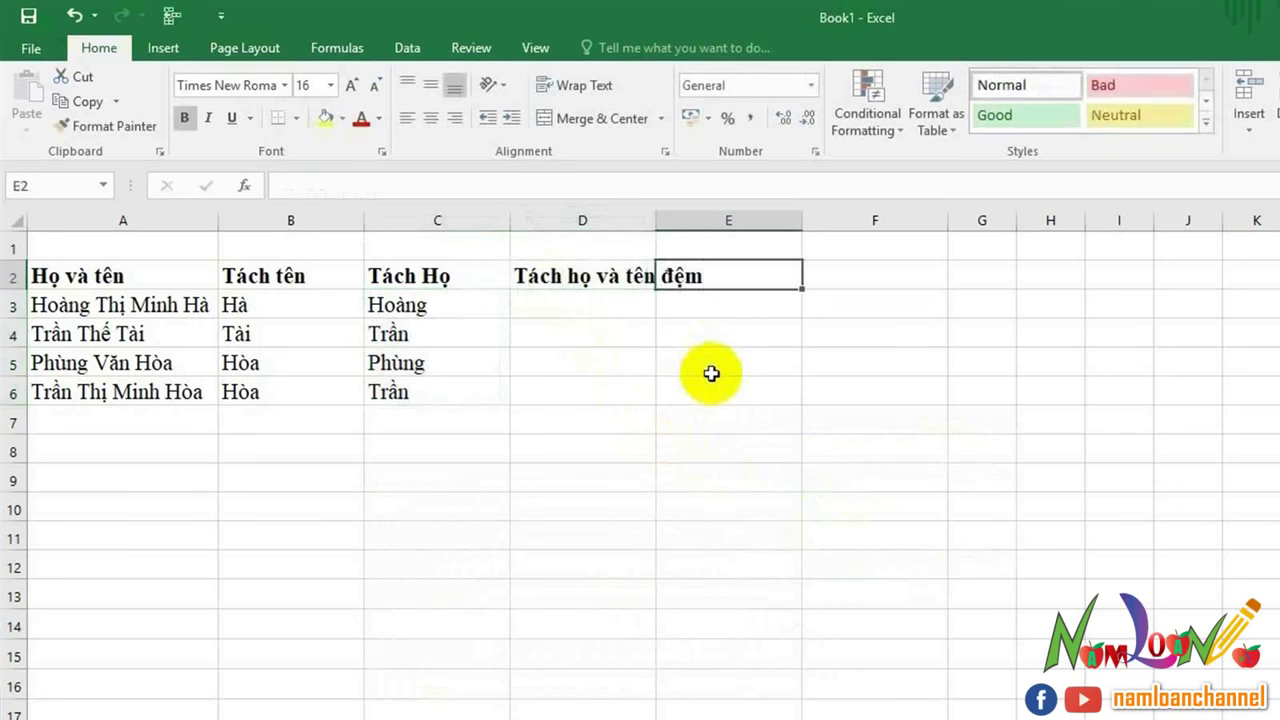
key(Return)
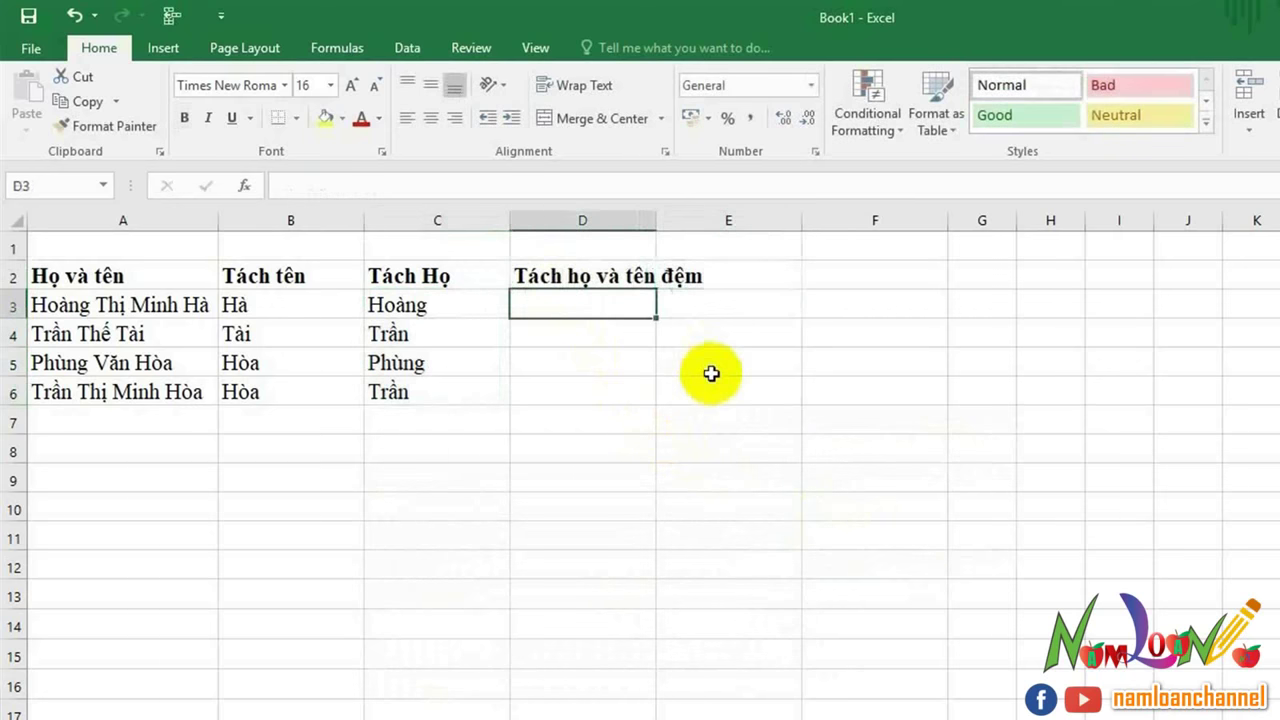
text(=l)
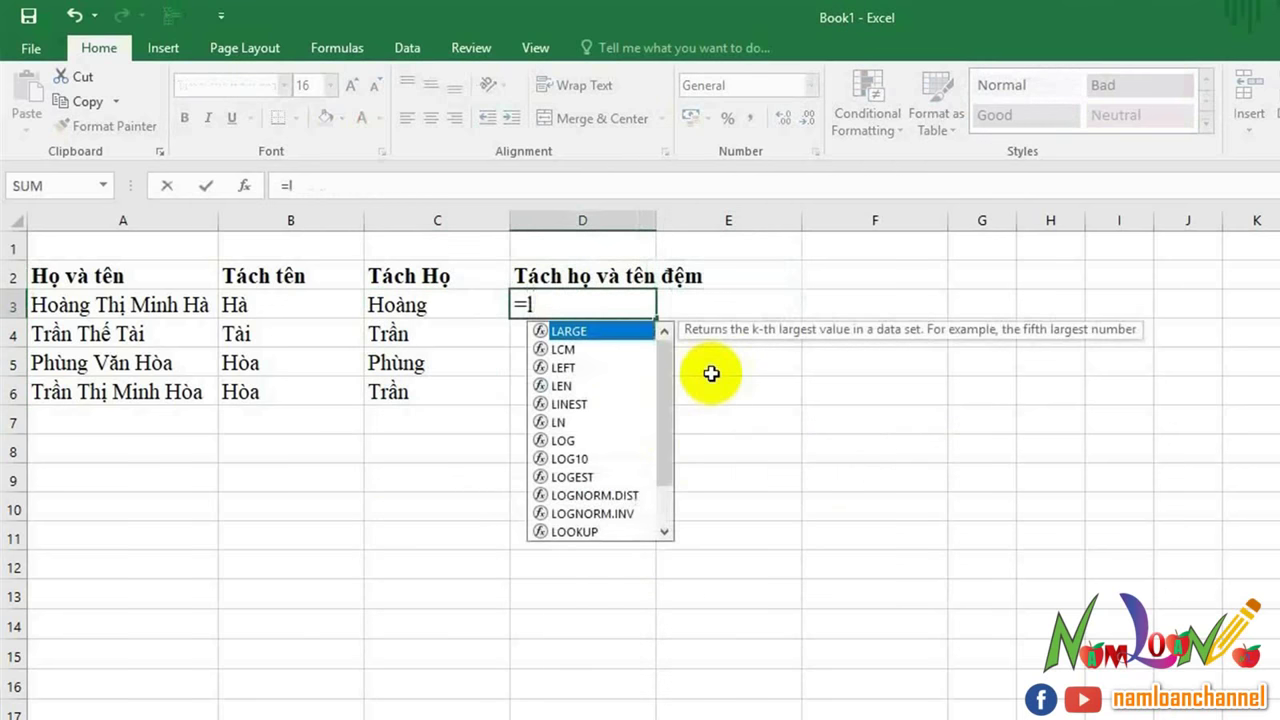
text(e)
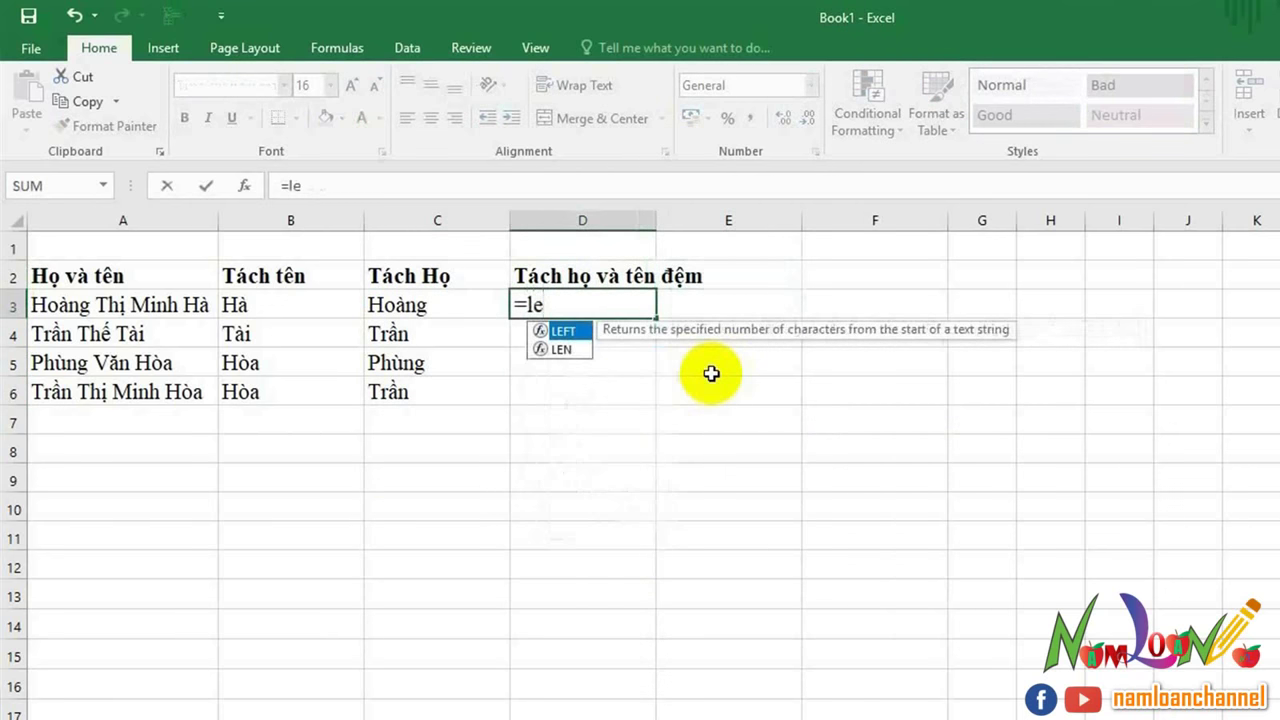
text(ft)
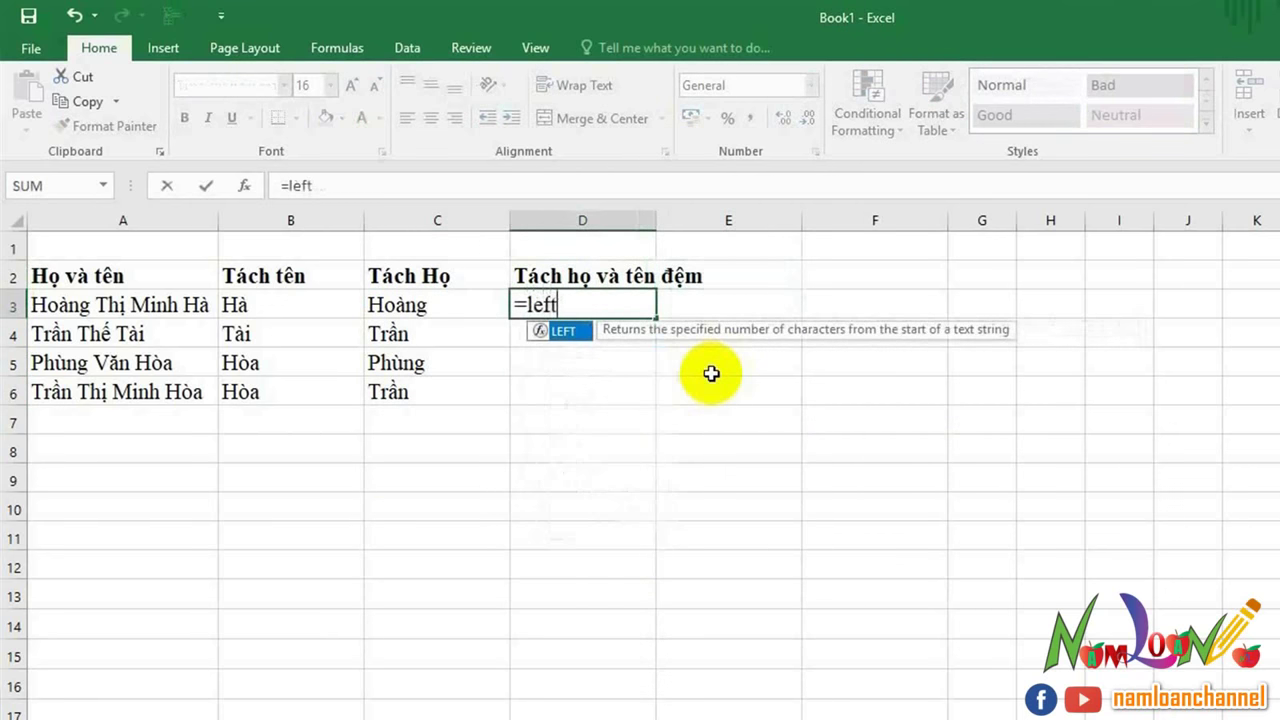
text(()
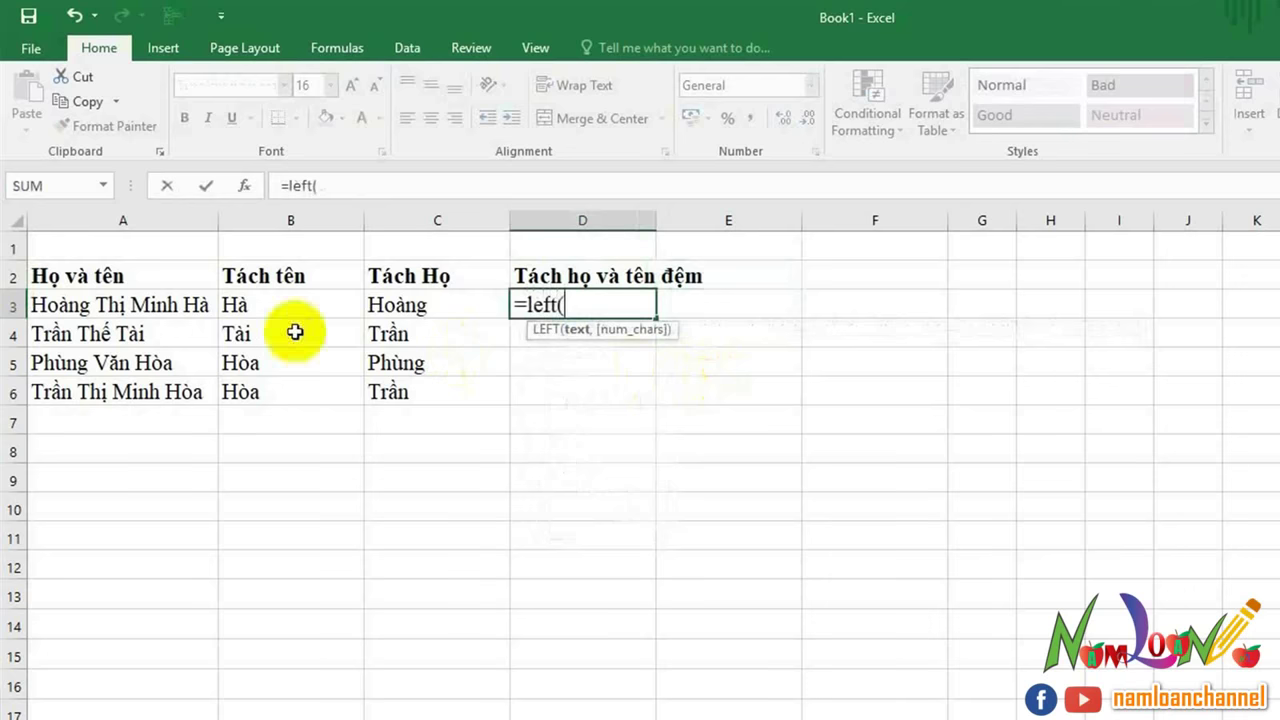
click(153, 306)
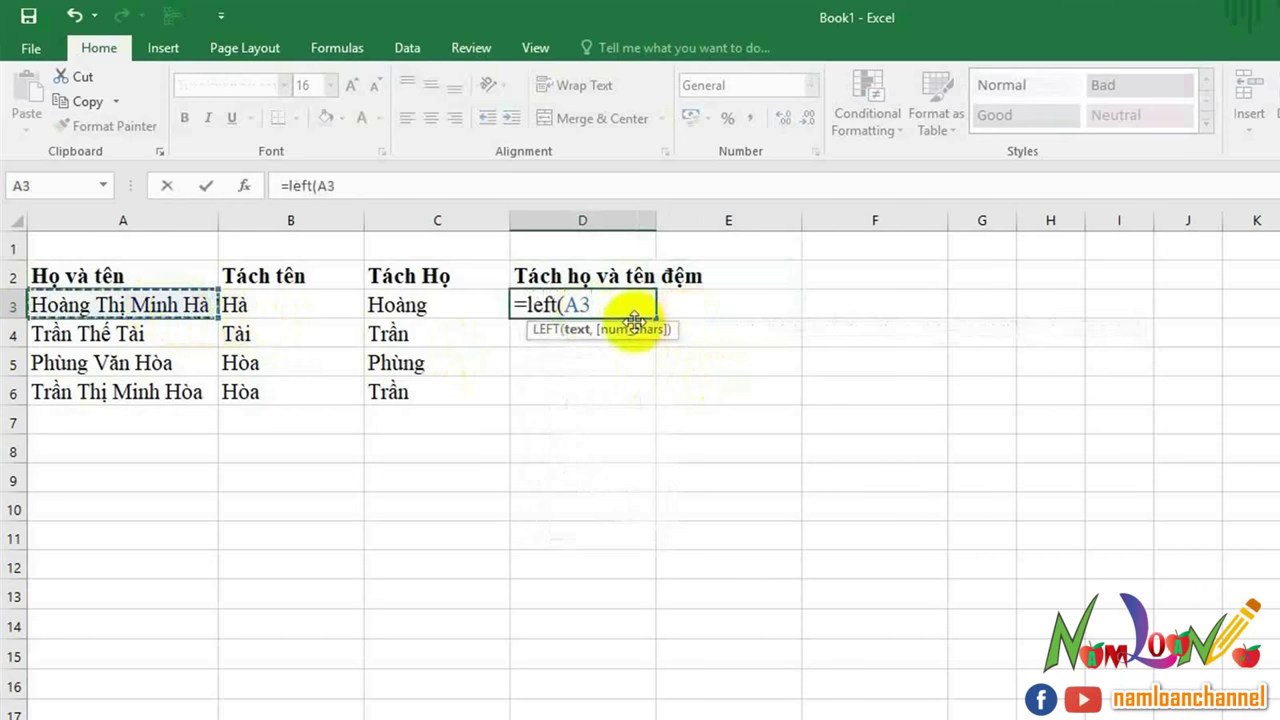
text(,)
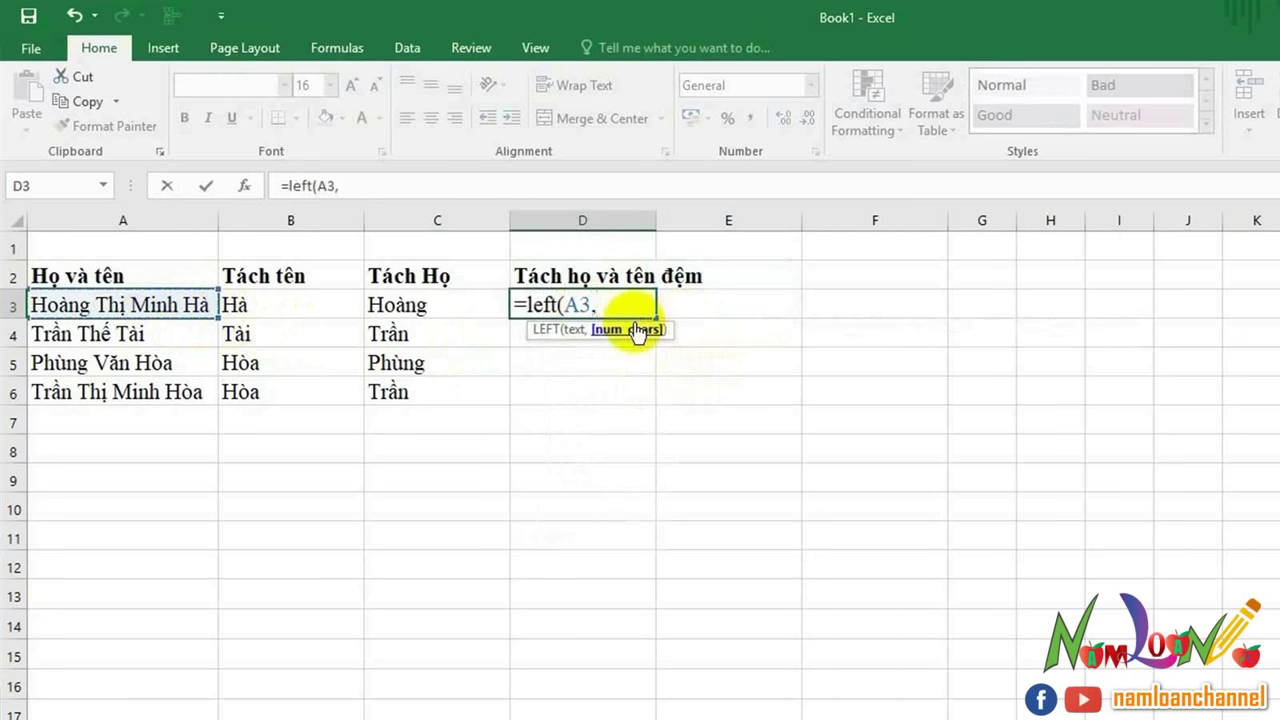
text(len)
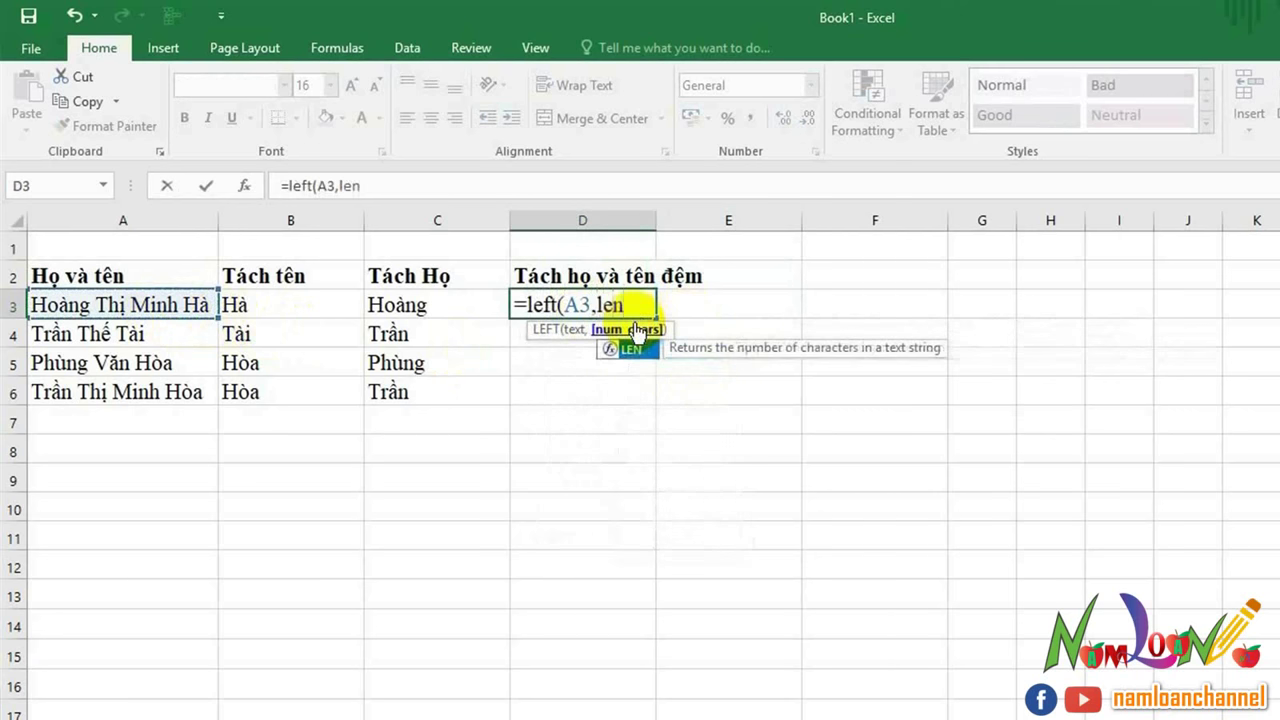
text(()
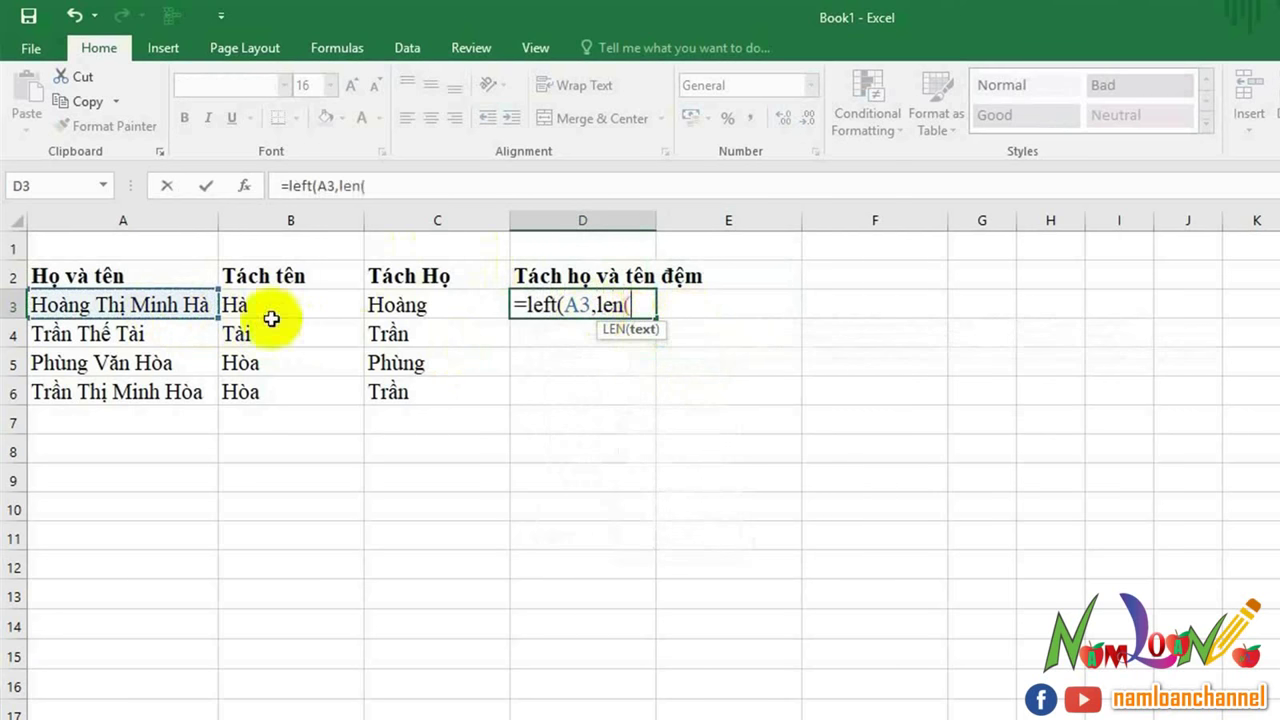
click(143, 303)
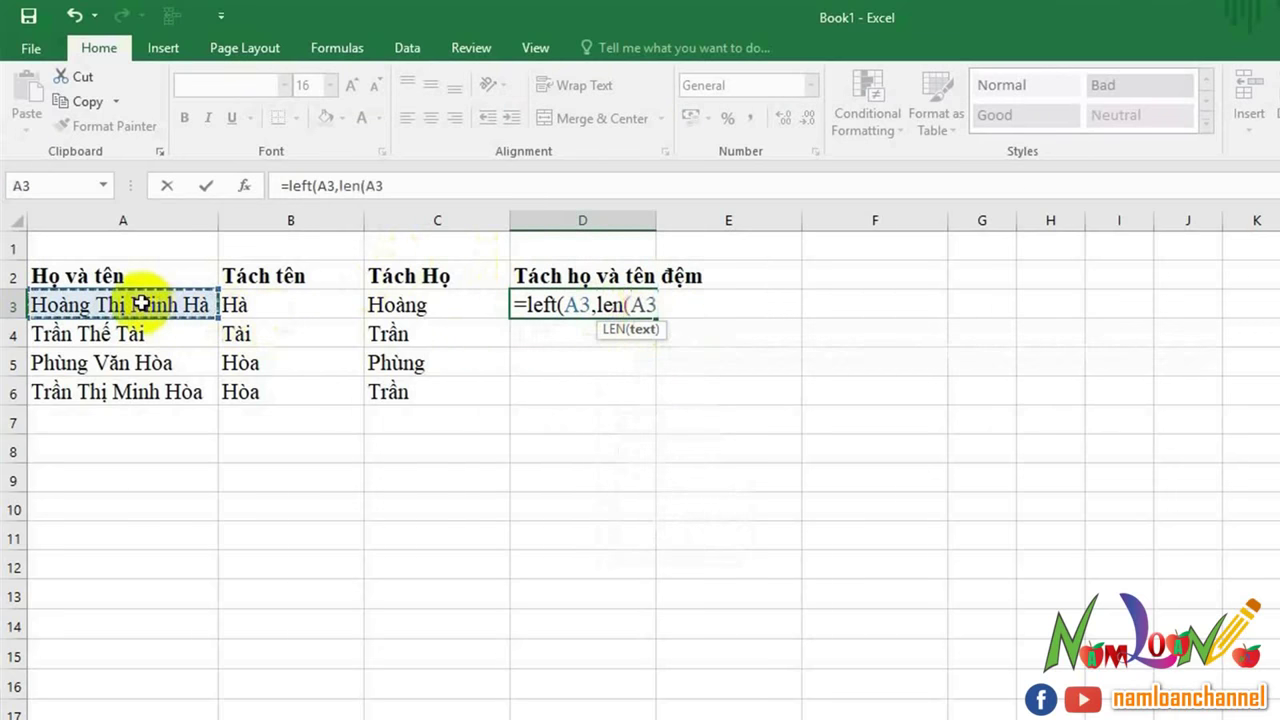
text())
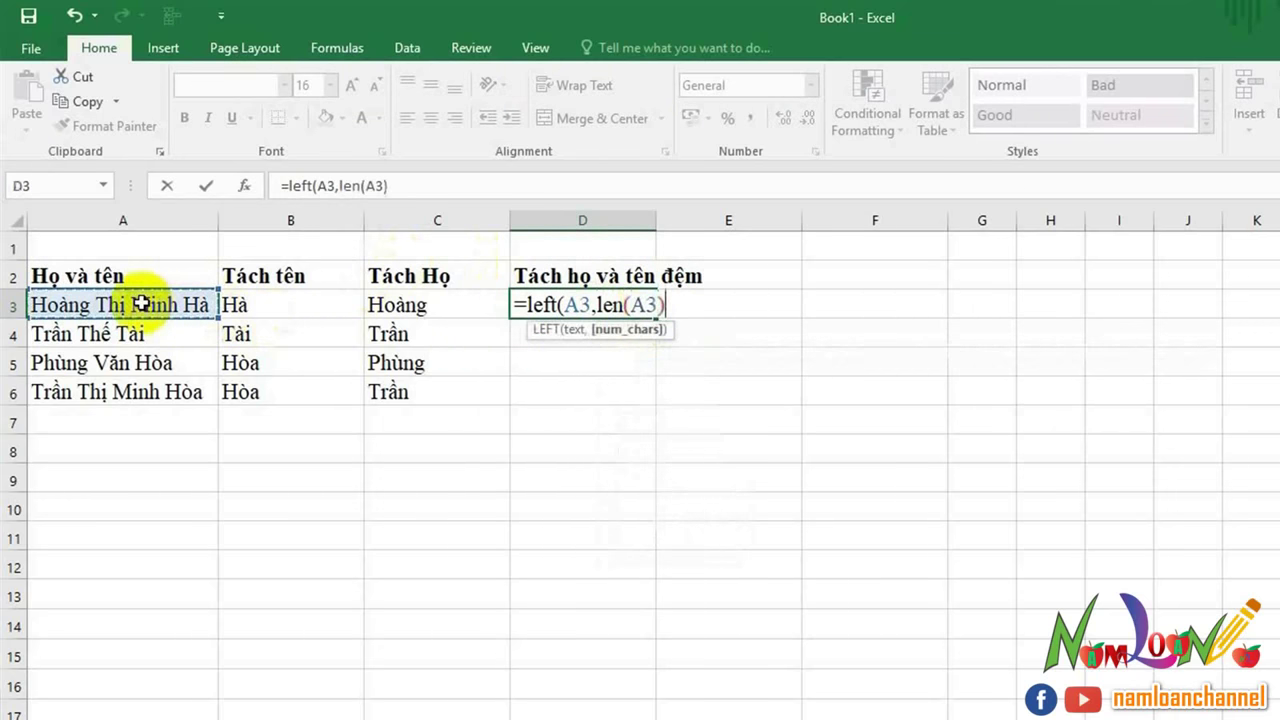
text(-len)
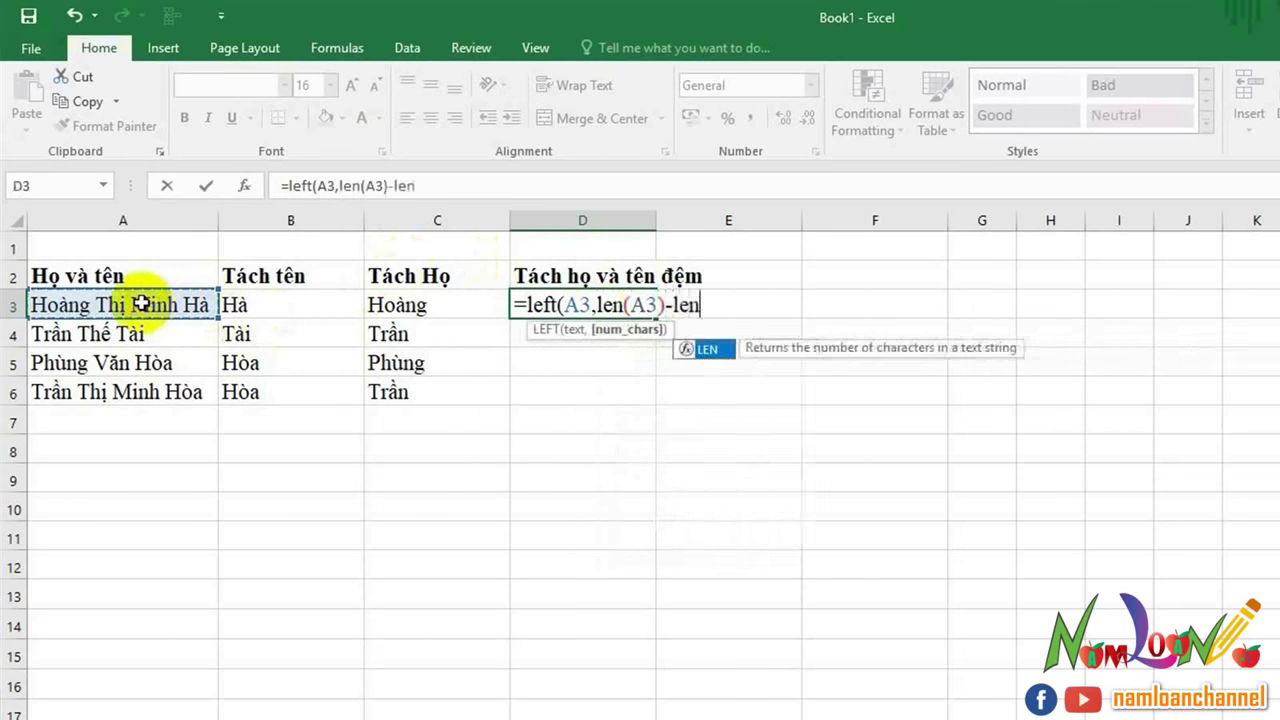
text(()
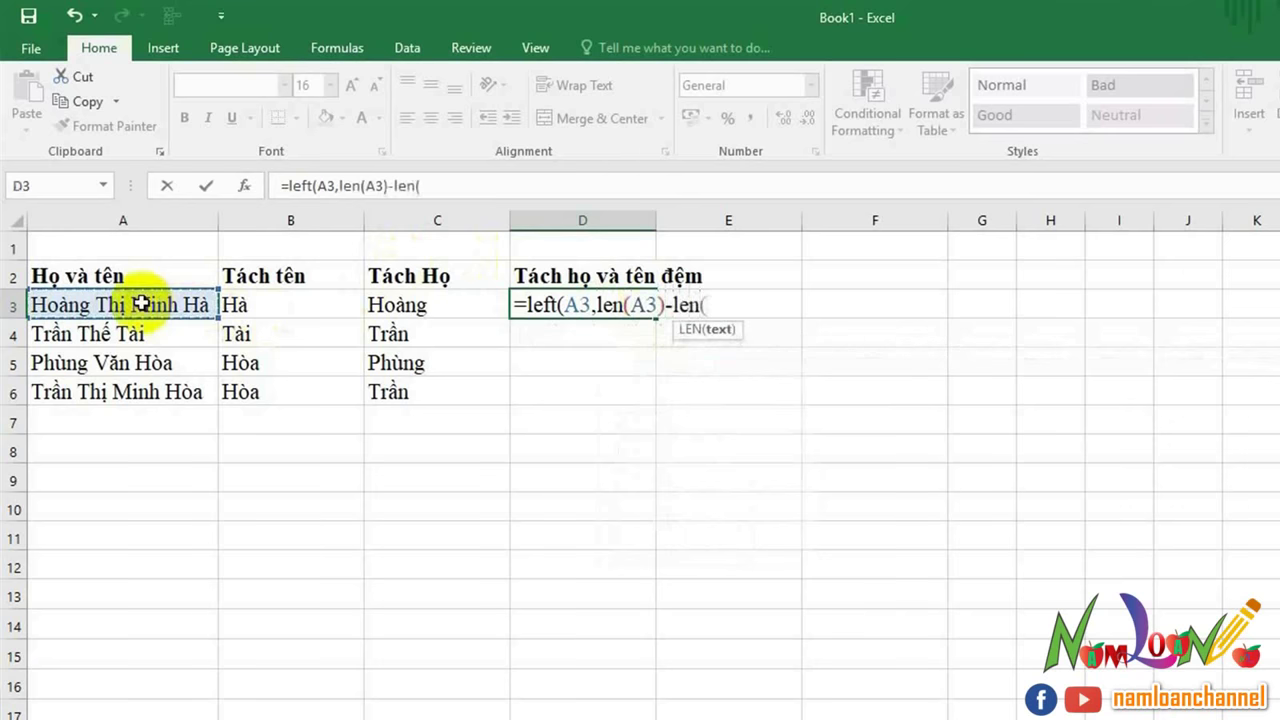
click(262, 306)
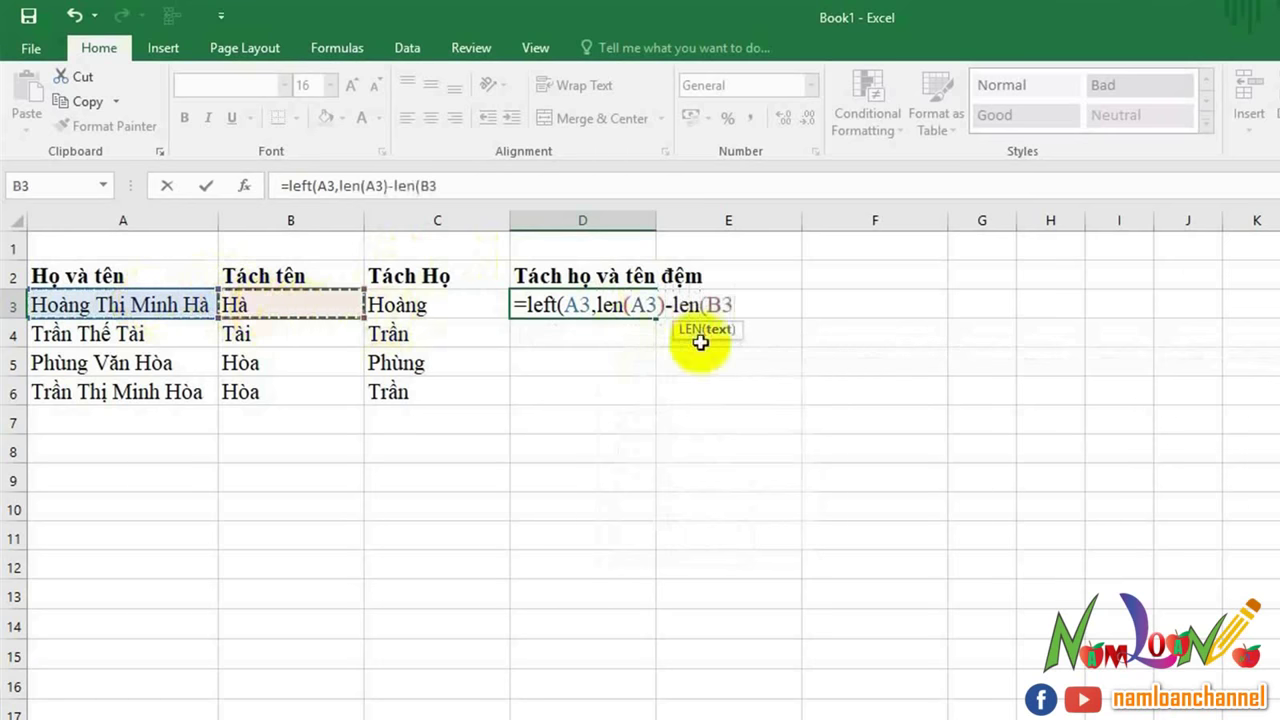
text()-1)
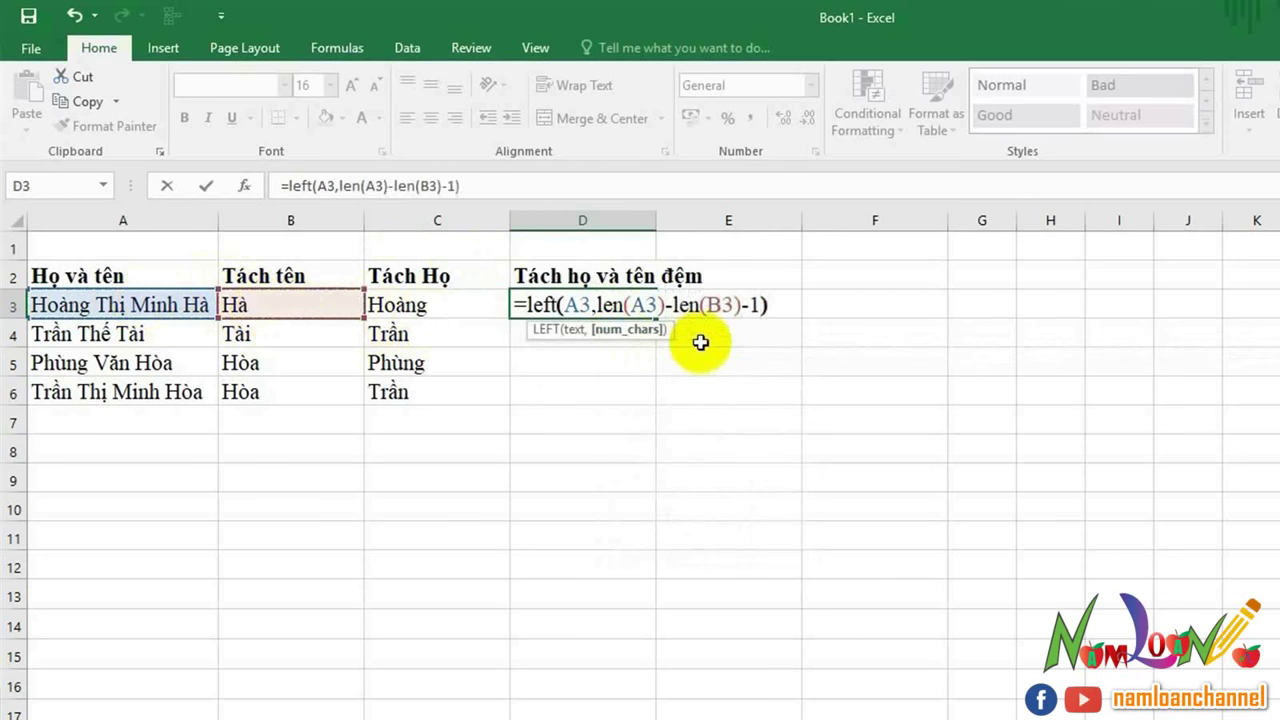
key(Return)
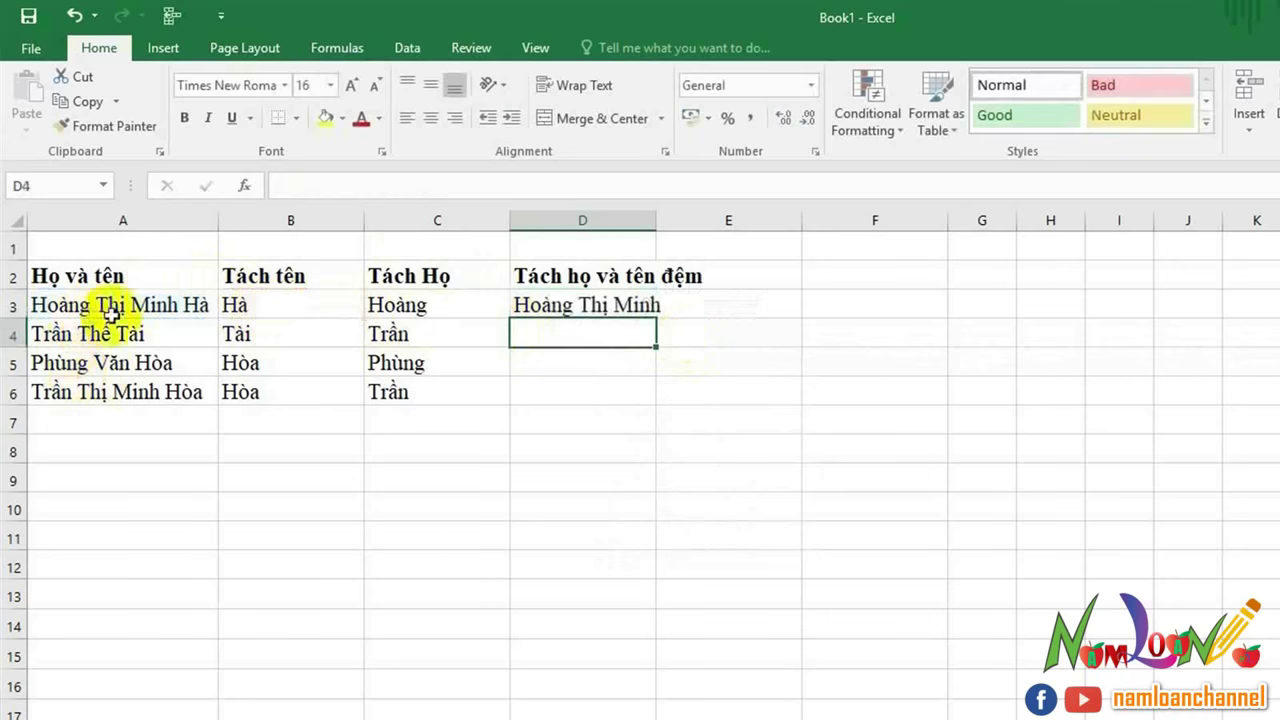
Fill D3's LEFT formula down to D6 and autofit column D to its header.
click(625, 306)
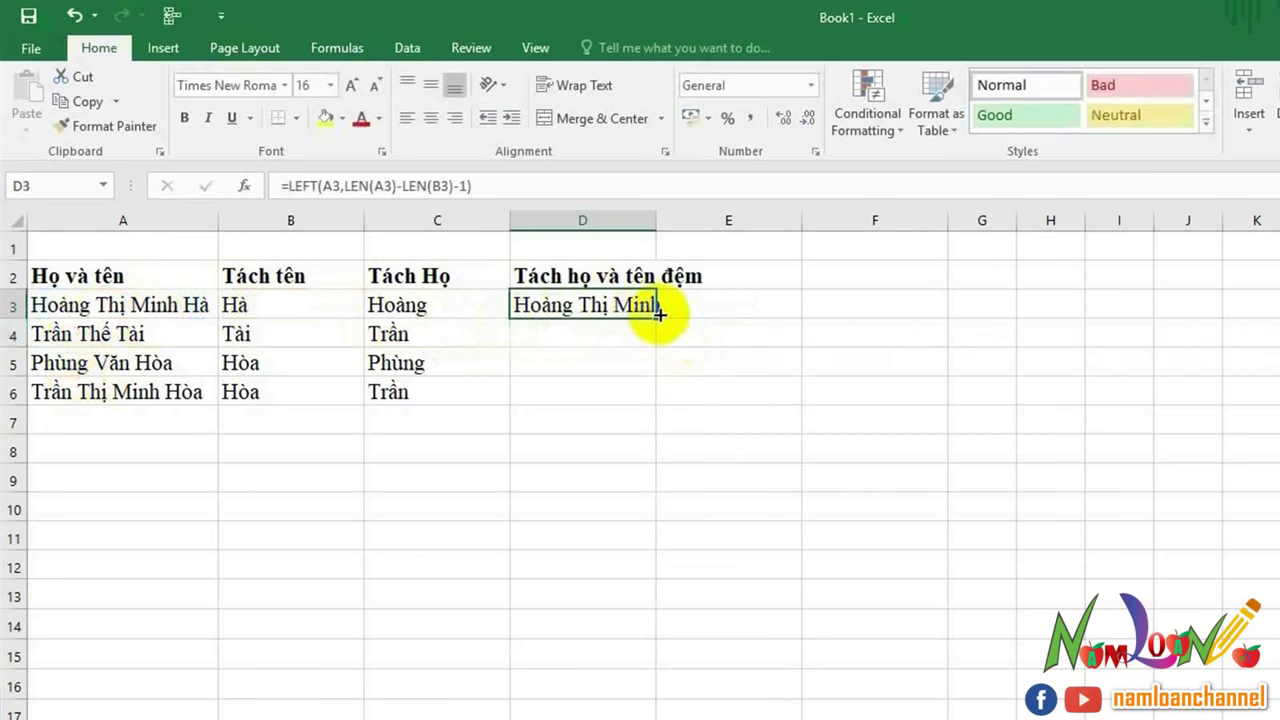
drag(657, 316, 651, 405)
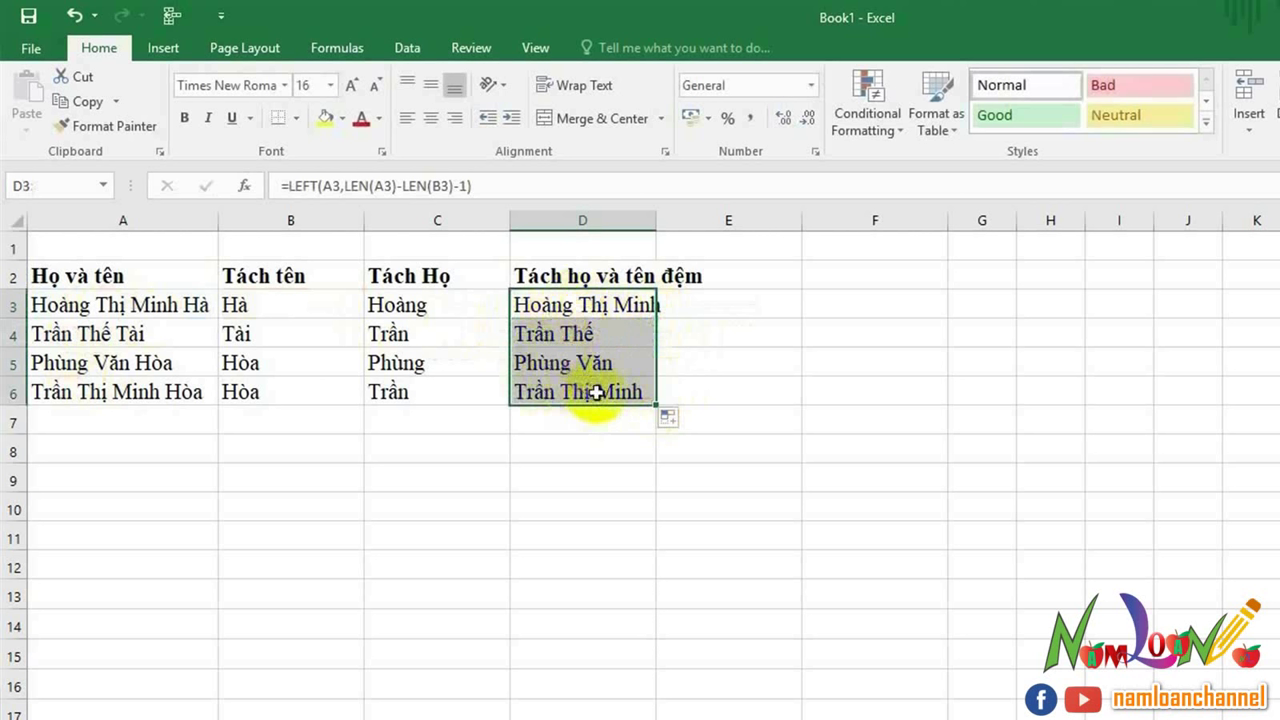
double_click(656, 220)
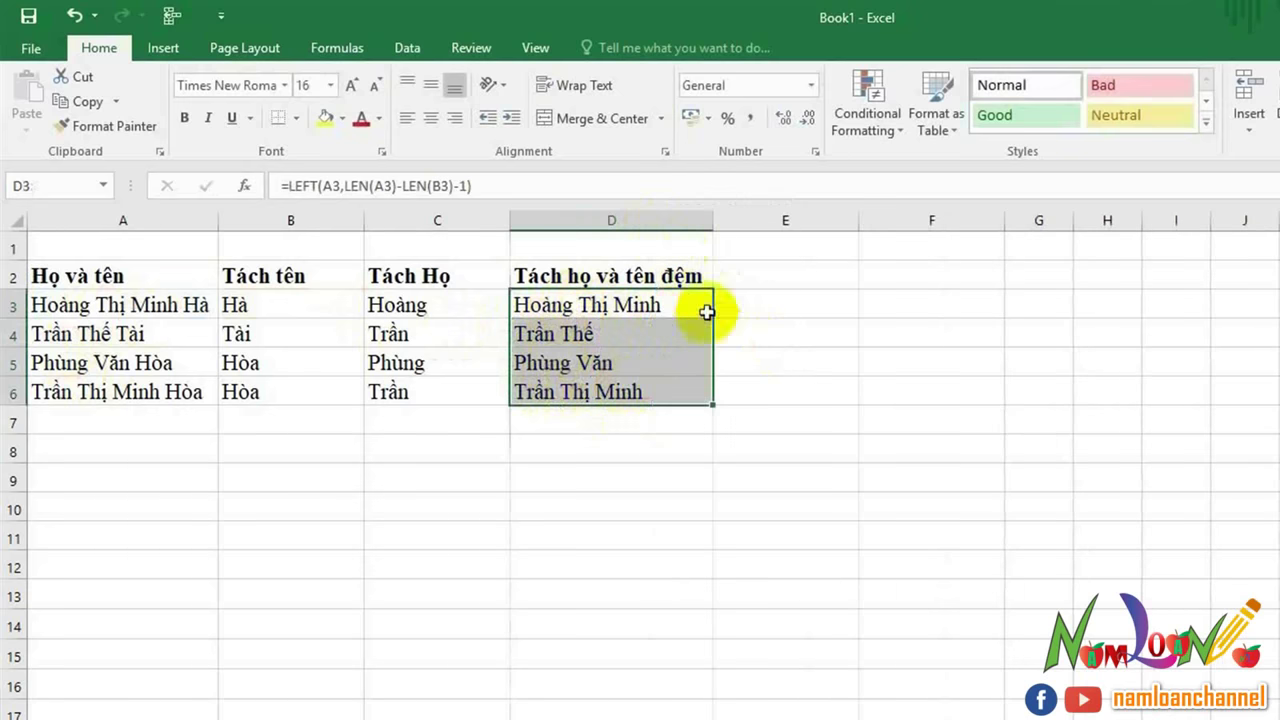
click(770, 280)
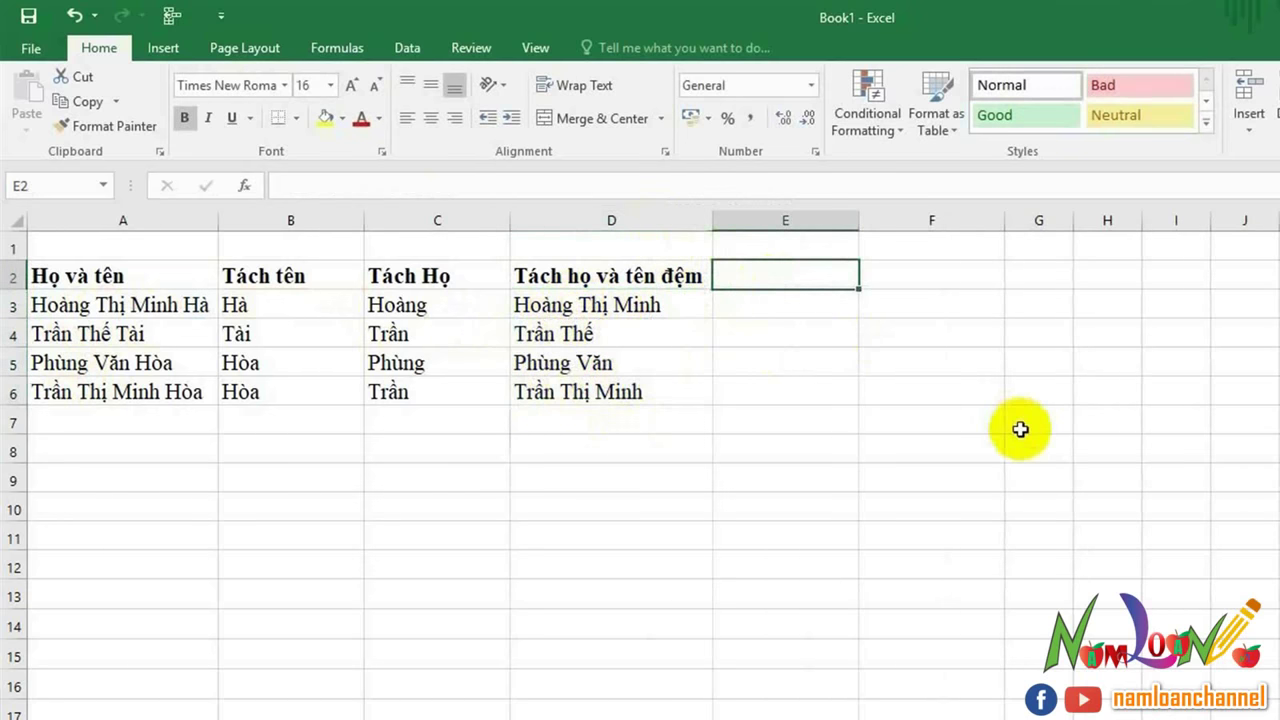
Type the header 'Tách tên đệm' into cell E2.
text(Tac)
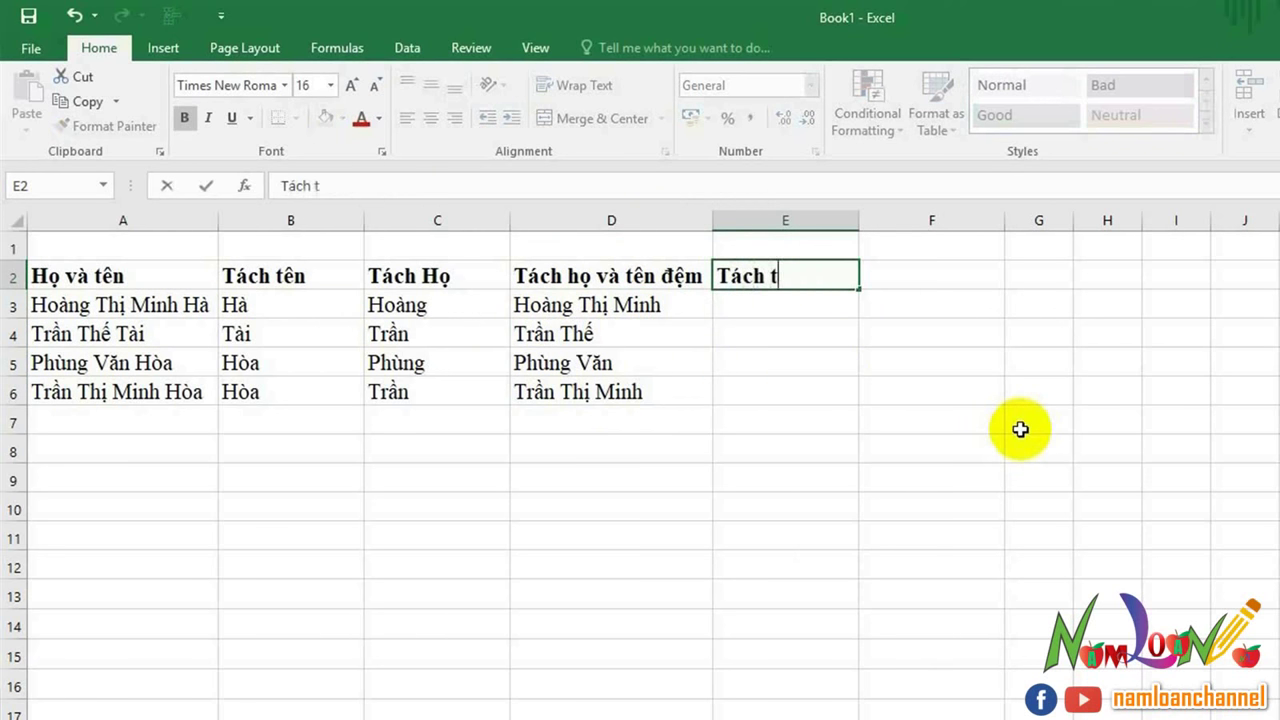
Finish the E2 header and paste D3:D6 over itself as values and number formats.
text(n đệm)
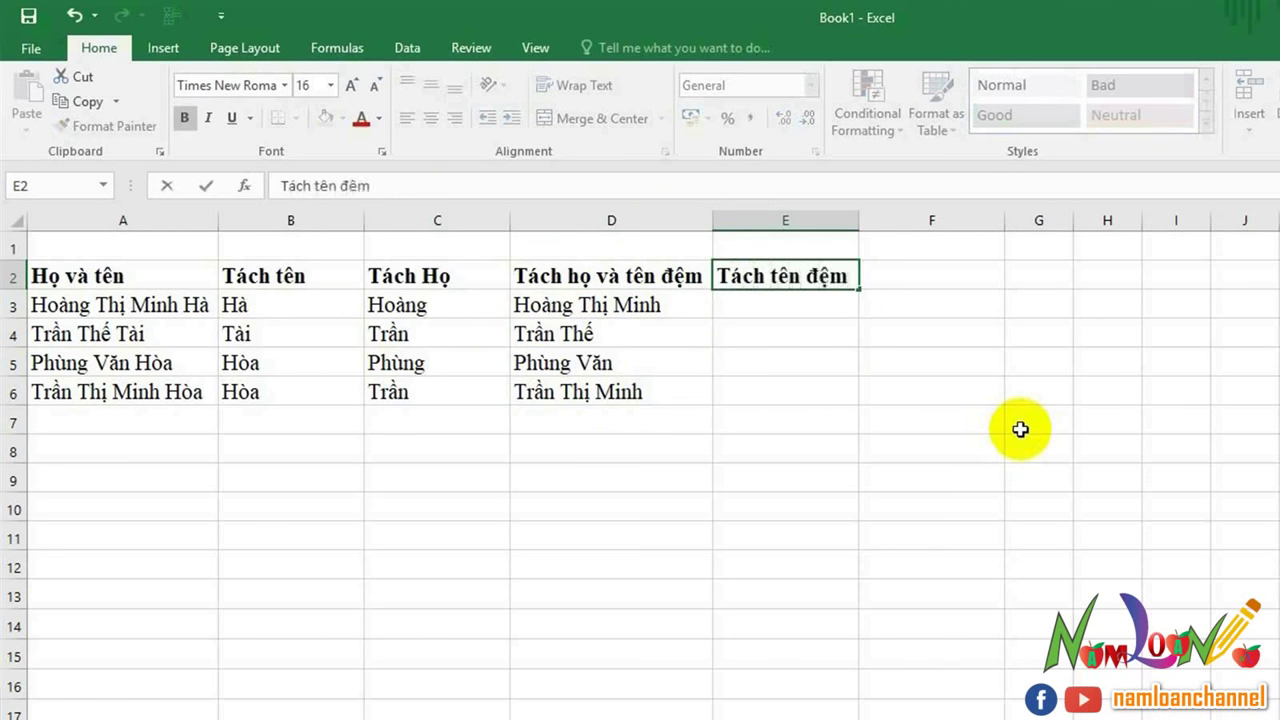
click(605, 334)
drag(586, 306, 565, 387)
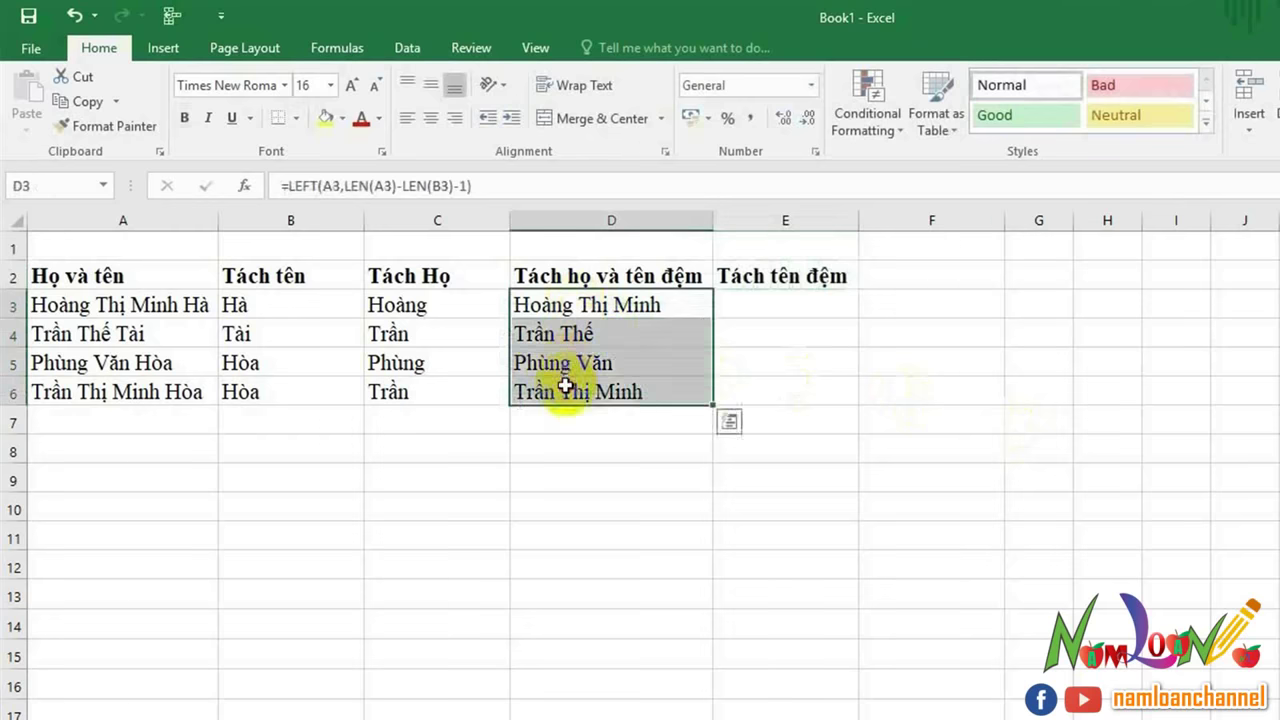
right_click(565, 387)
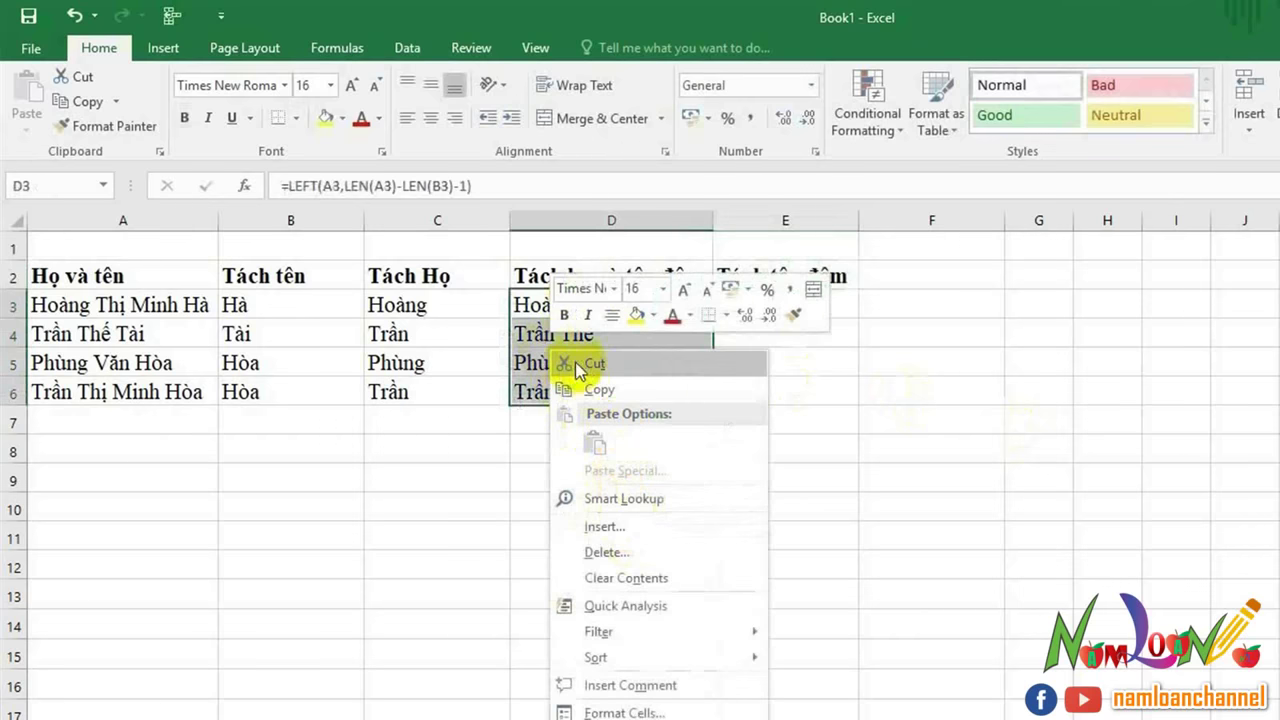
click(592, 390)
right_click(557, 330)
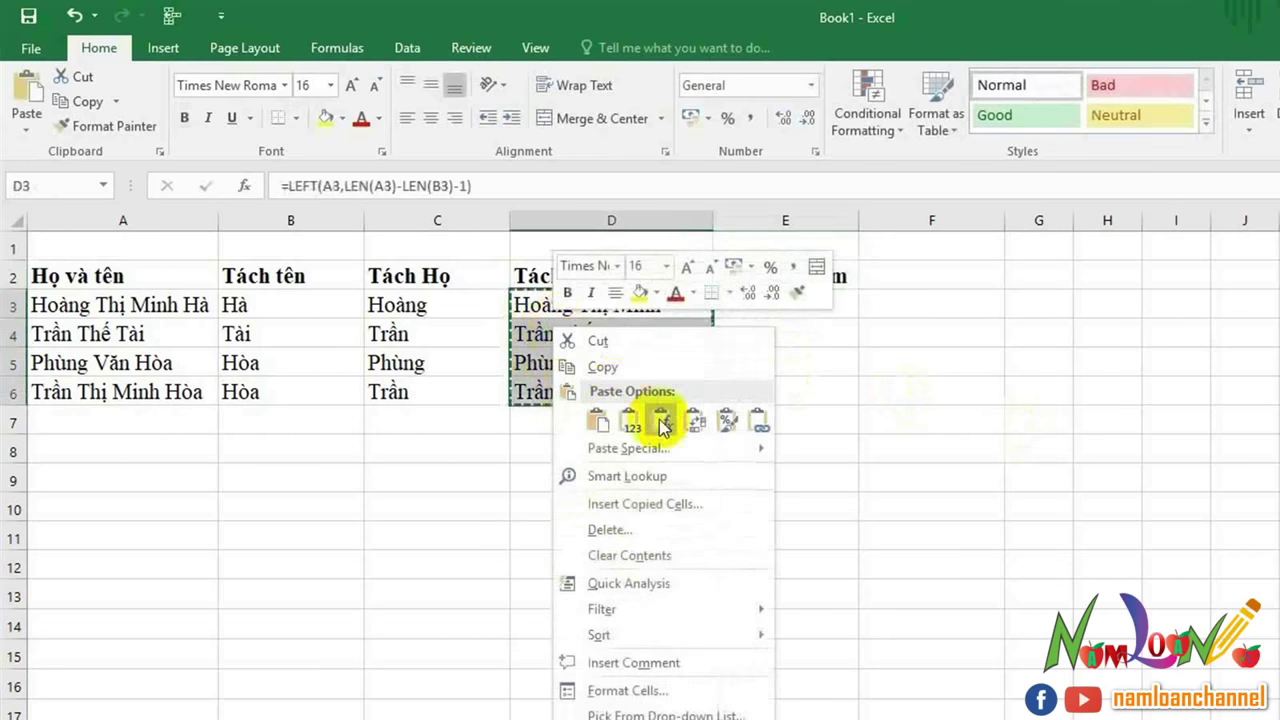
click(677, 449)
click(708, 410)
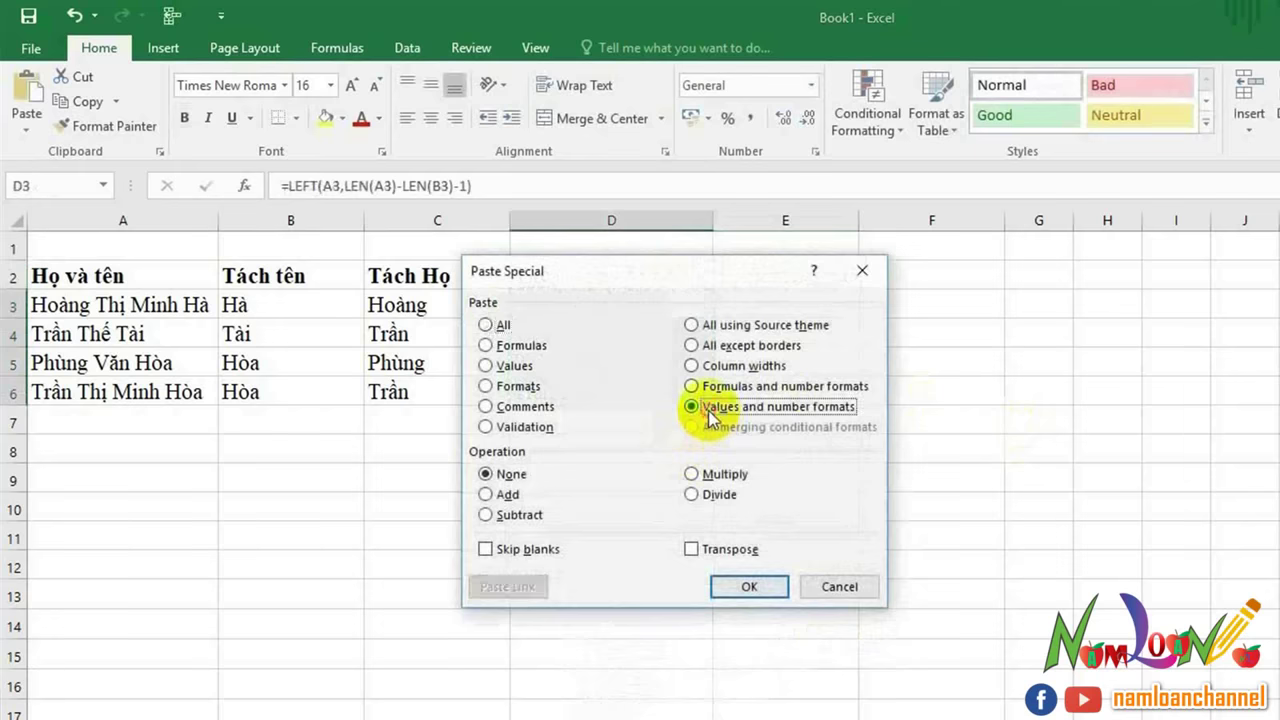
key(Return)
click(764, 311)
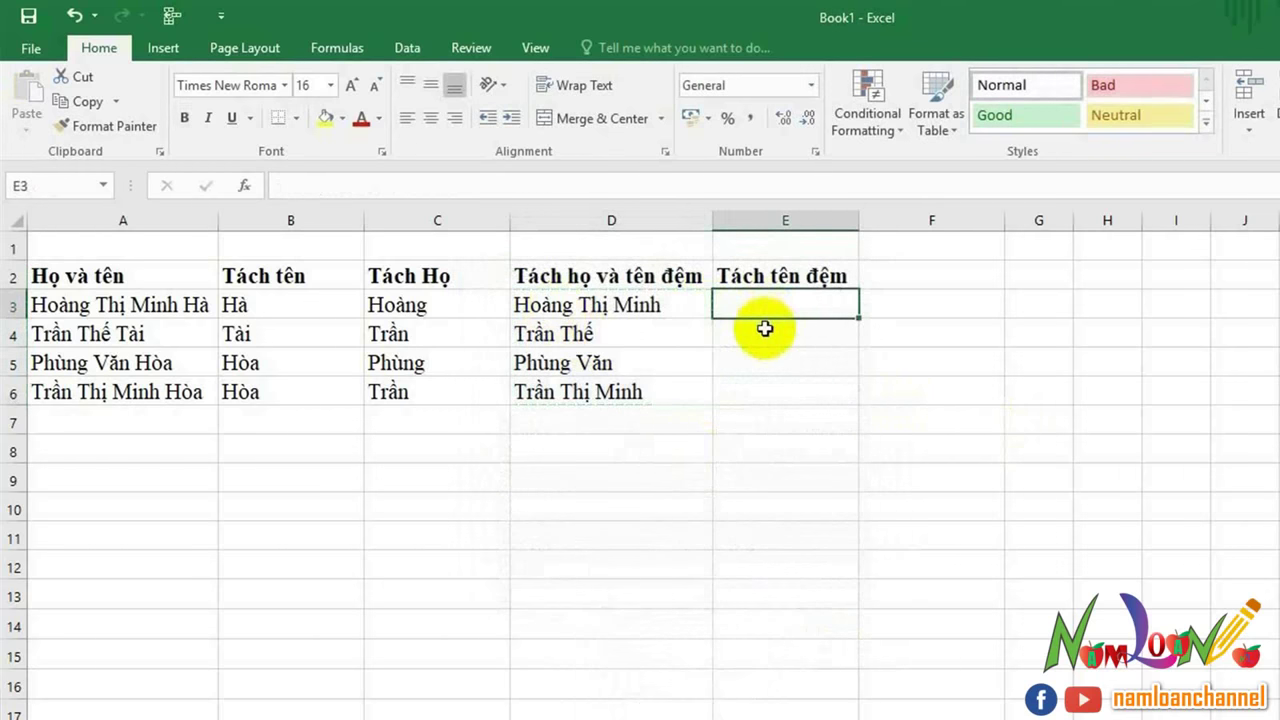
Enter =RIGHT(D3,LEN(D3)-LEN(C3)-1) in E3 and fill it down to E6.
text(=)
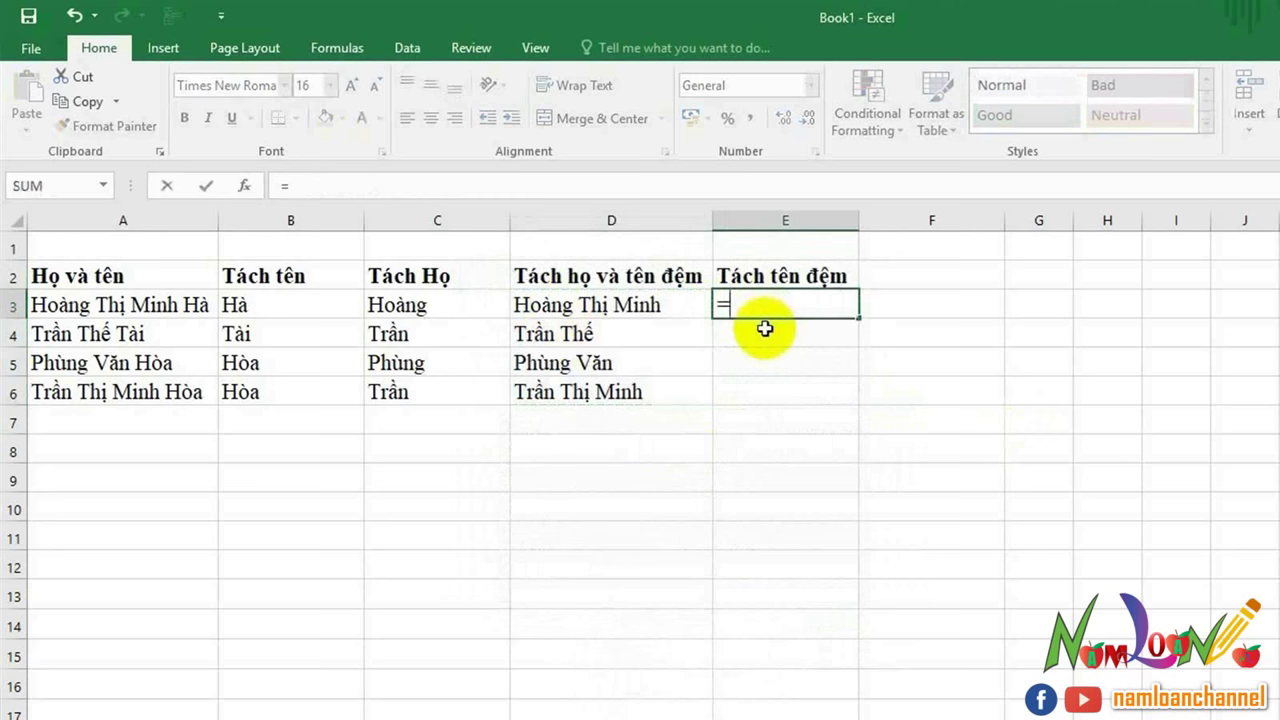
text(right)
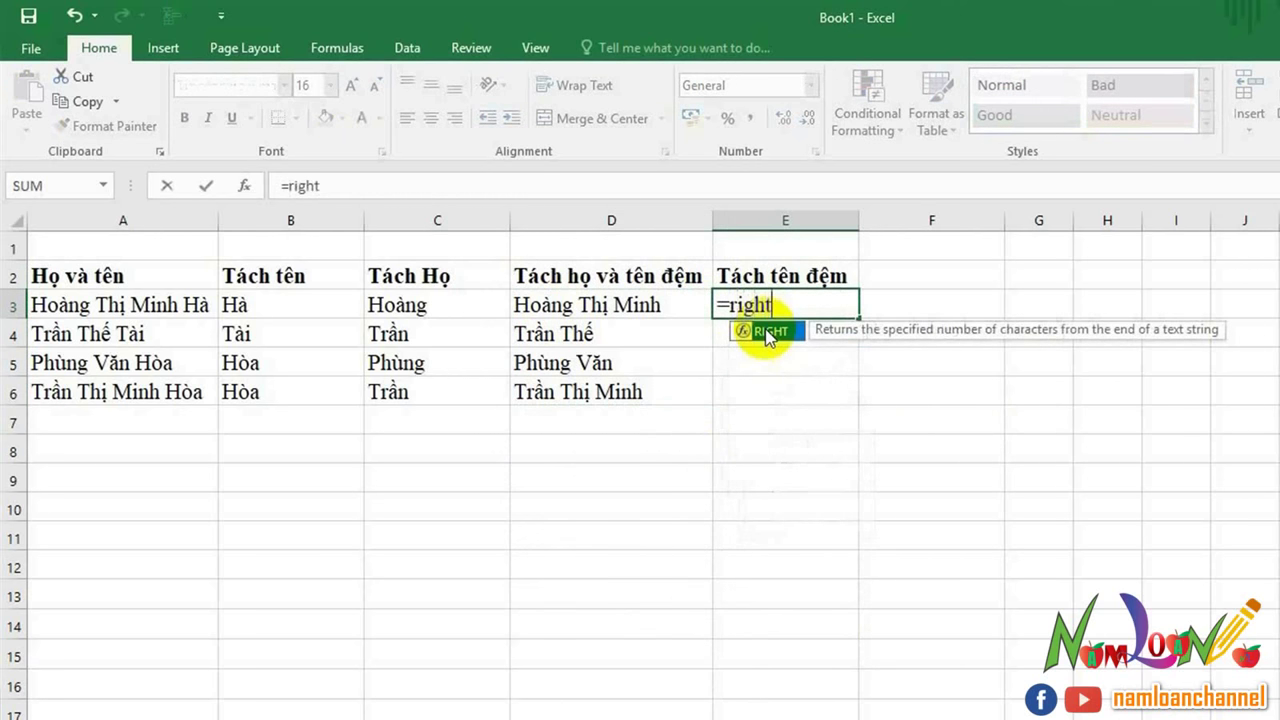
text(()
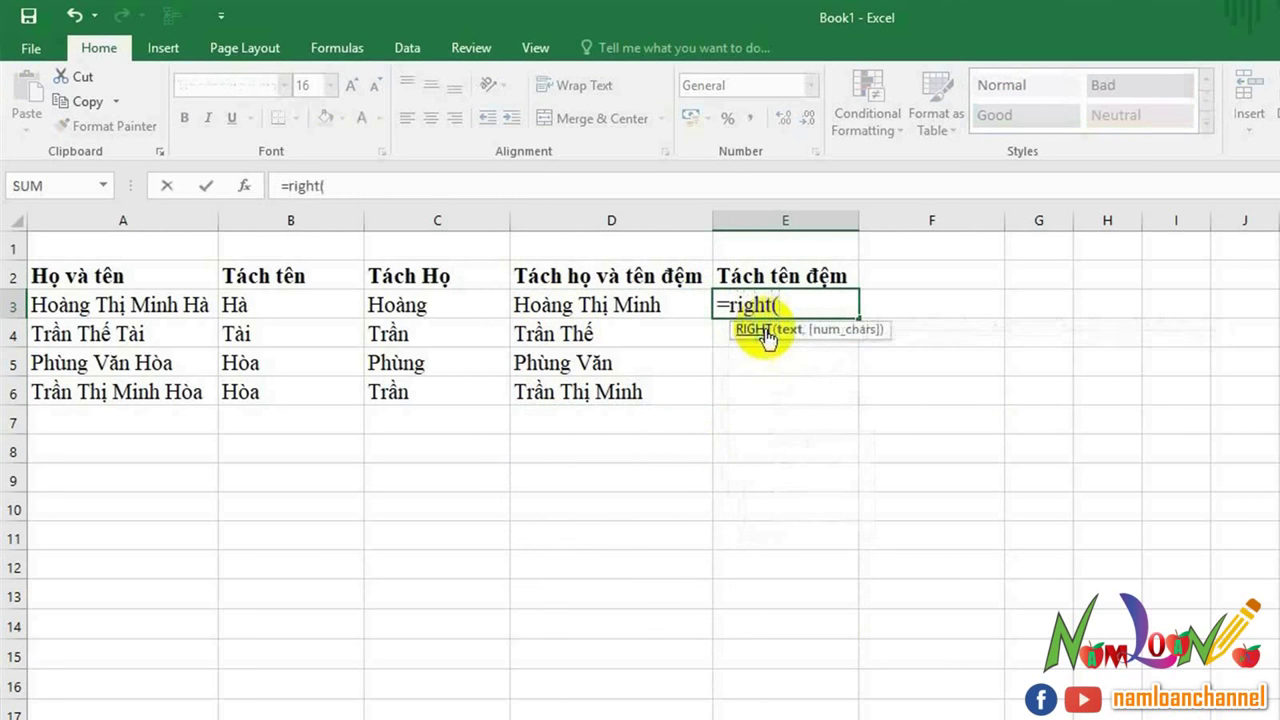
click(622, 306)
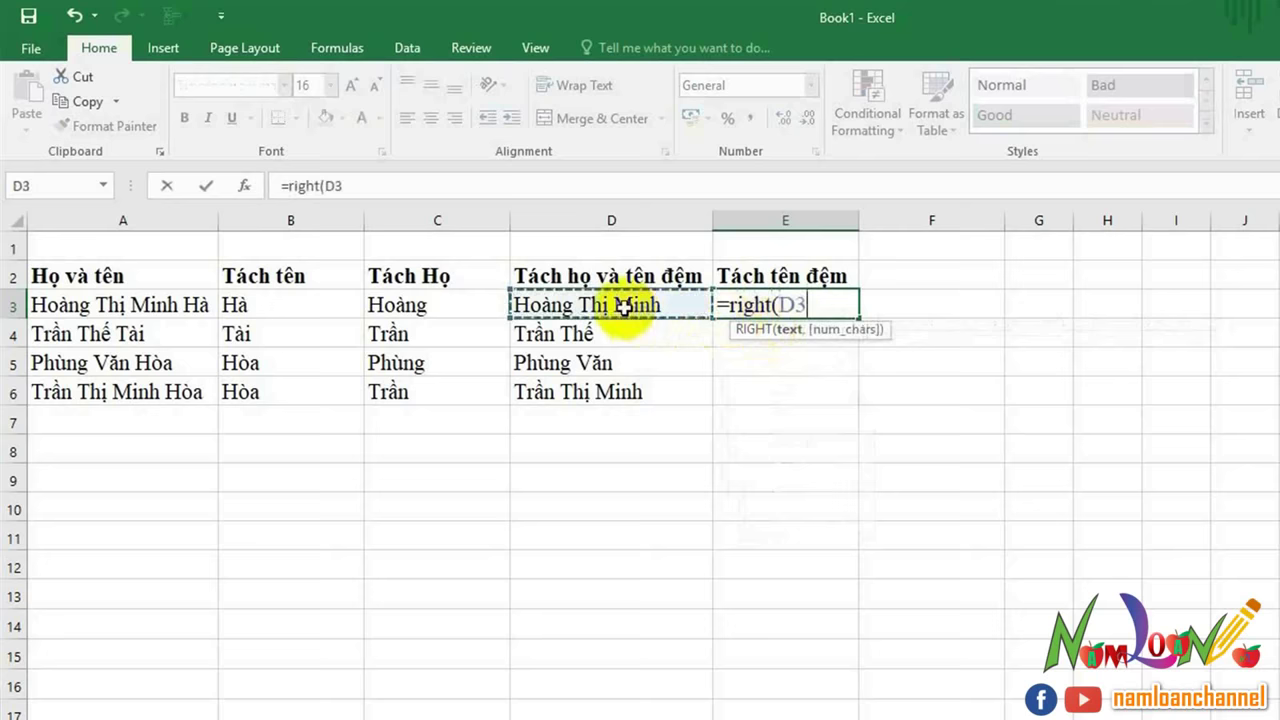
text(,len)
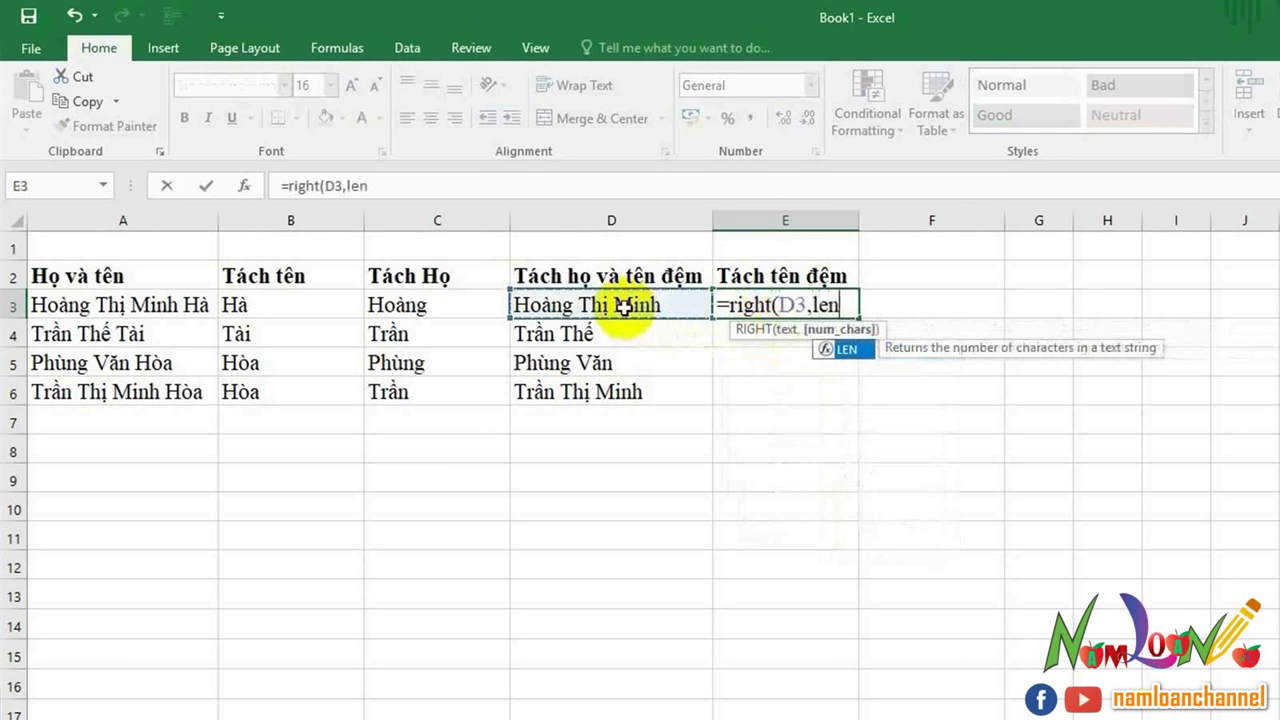
text(()
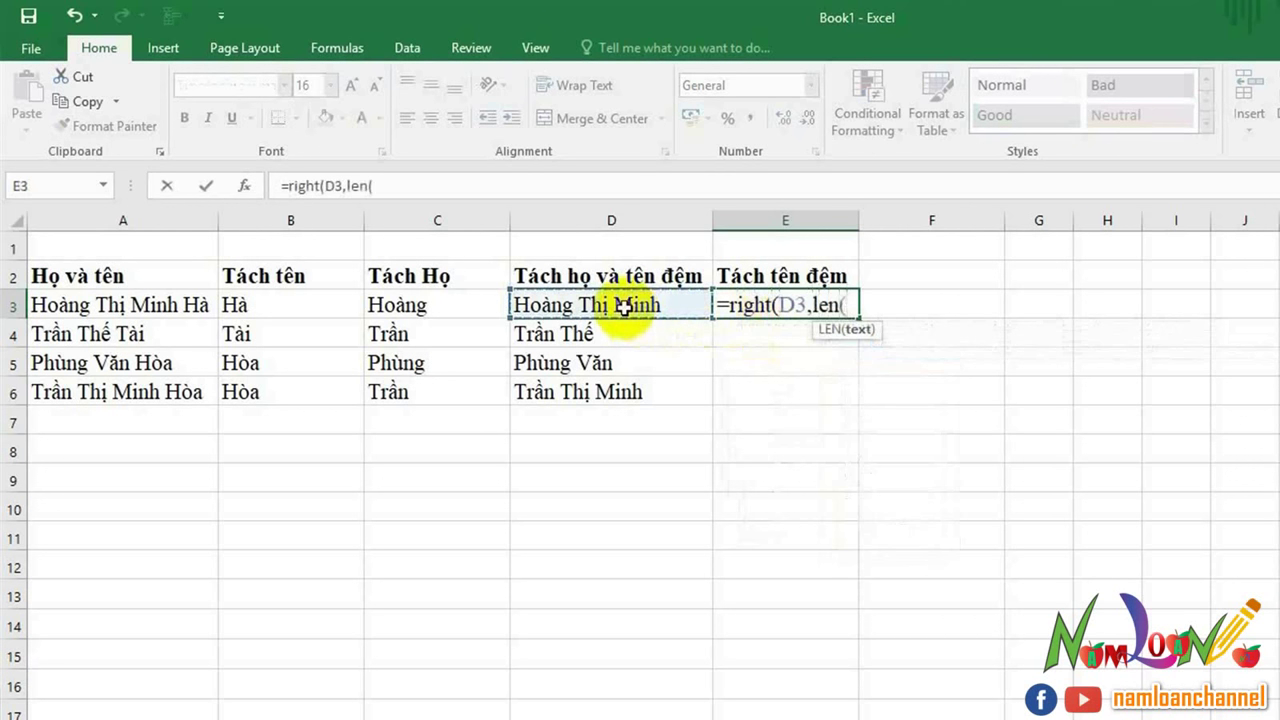
click(622, 307)
text())
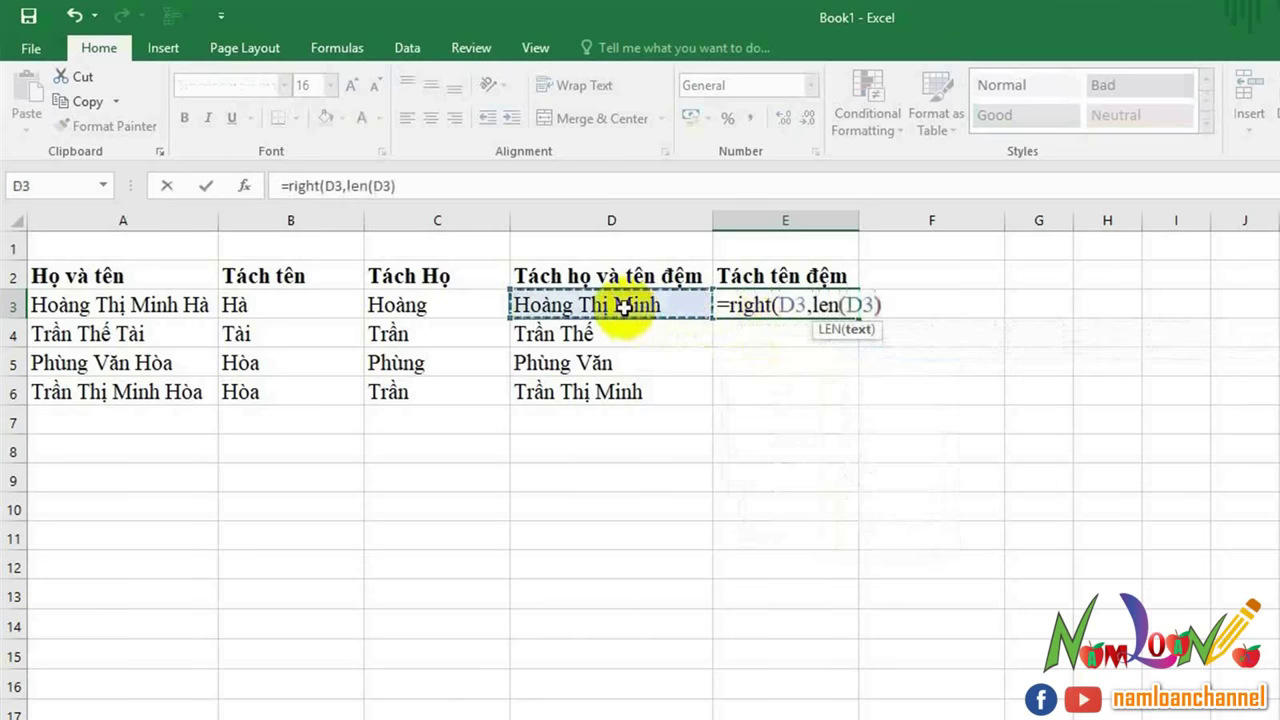
text(-len()
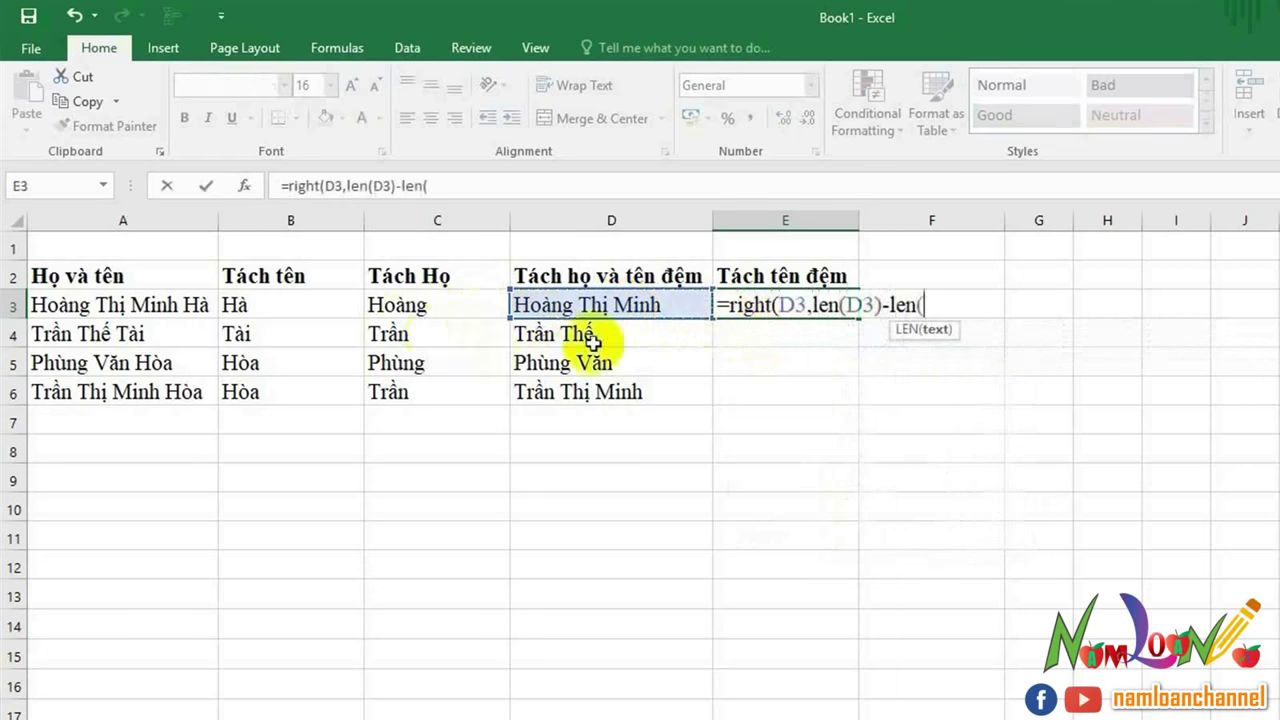
click(445, 310)
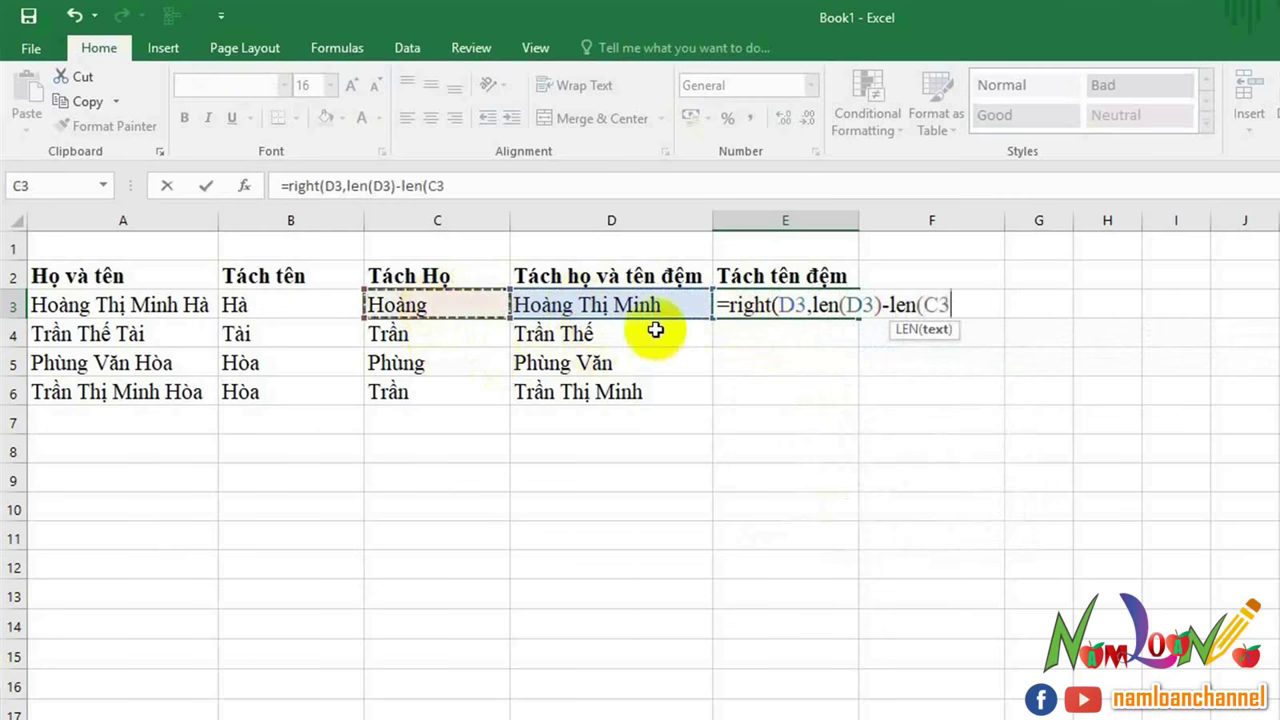
text()-1)
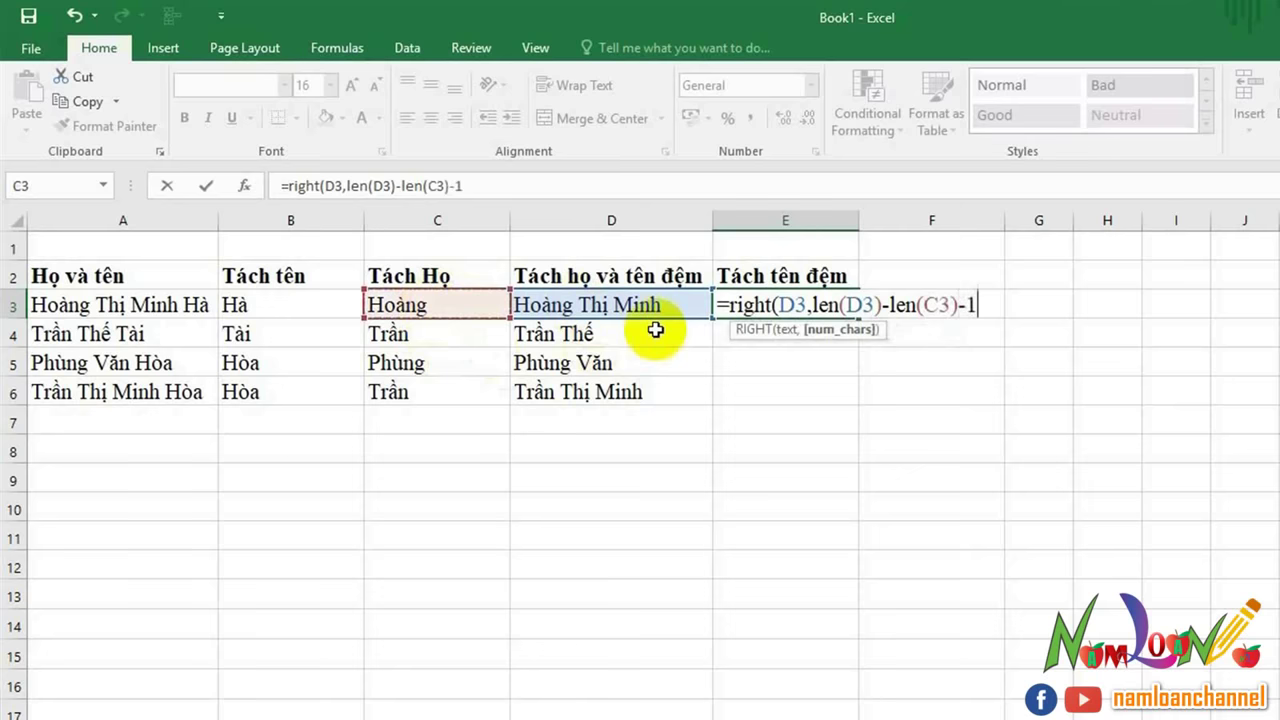
key(Return)
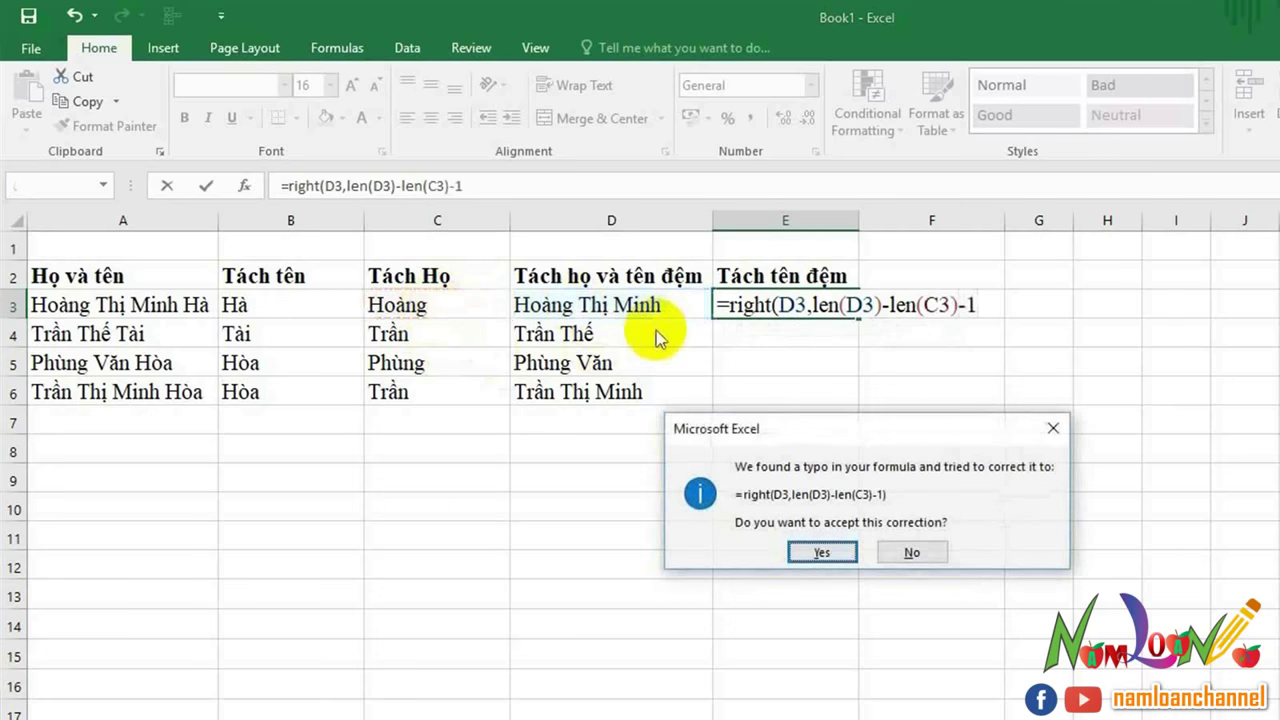
key(Return)
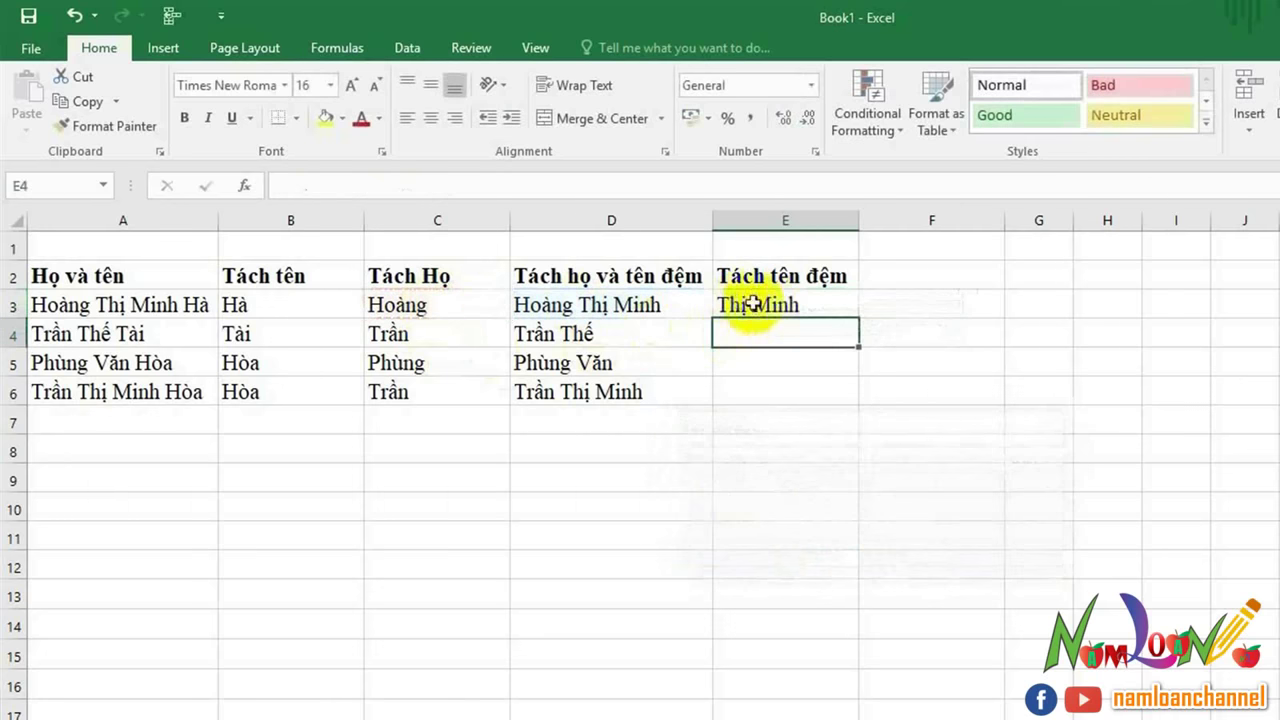
click(850, 310)
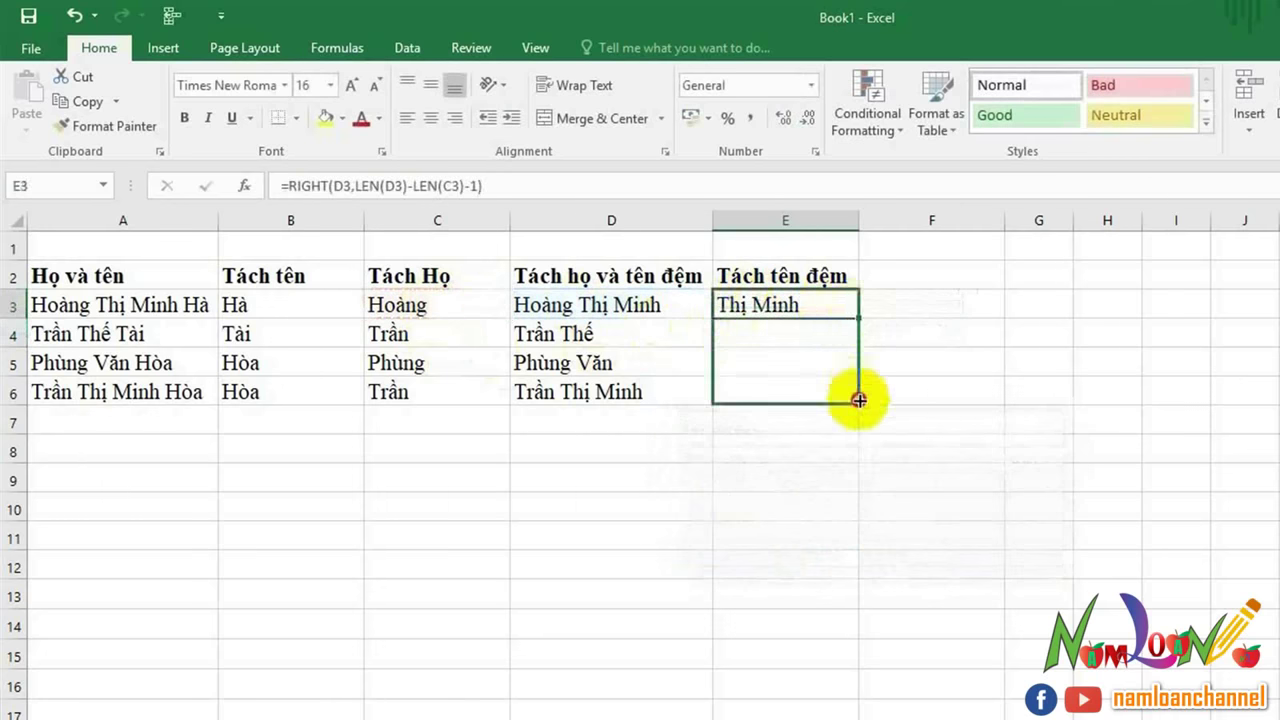
drag(857, 314, 854, 396)
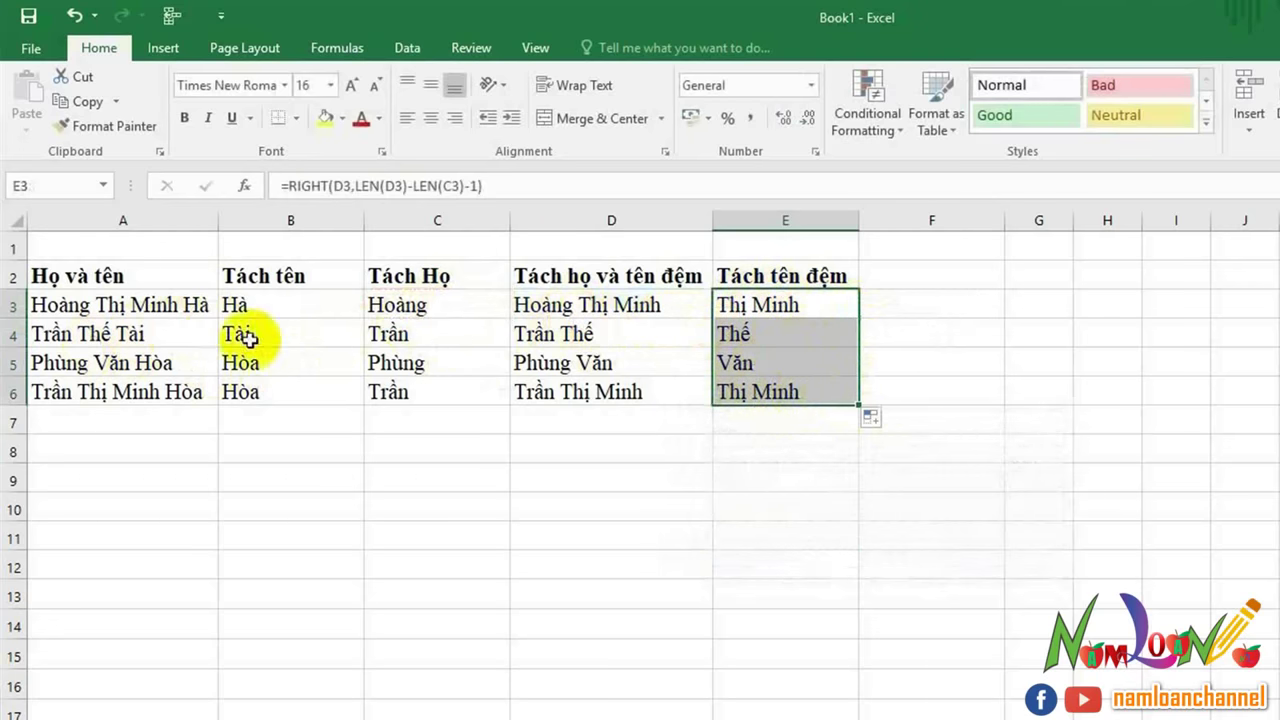
Convert E3:E6 to values and number formats: Thị Minh, Thế, Văn, Thị Minh.
key(ctrl+c)
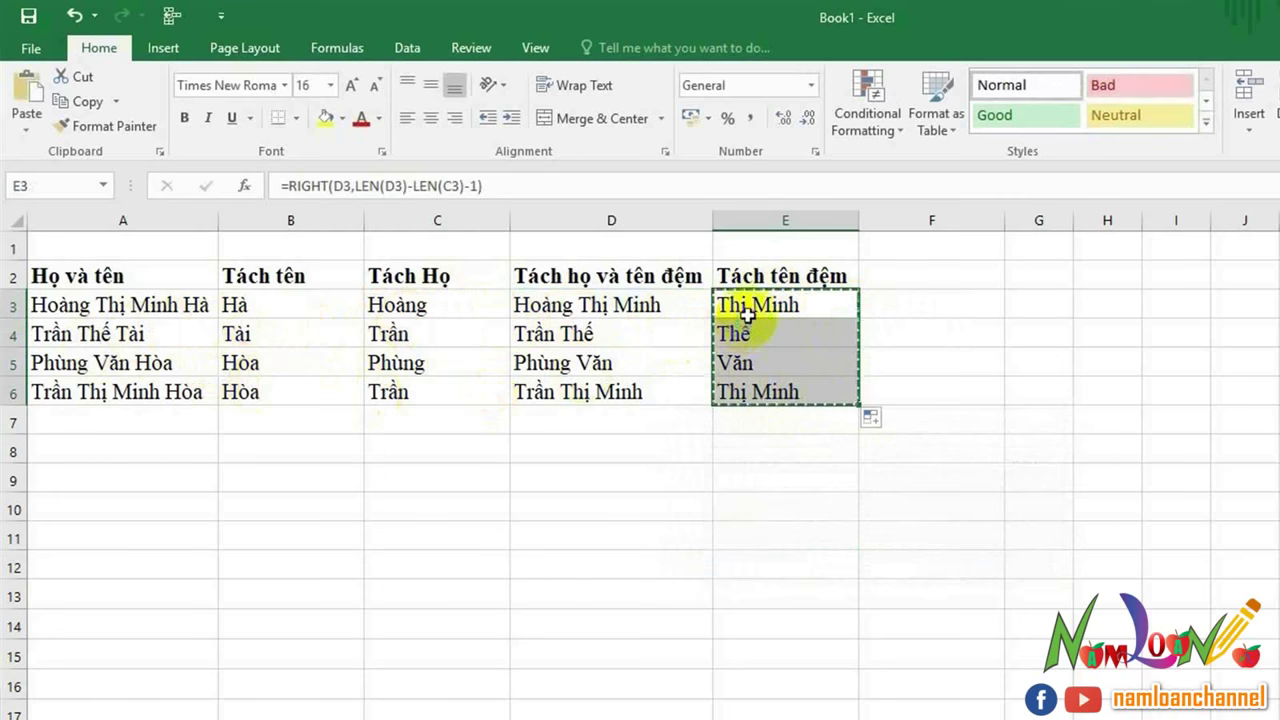
right_click(747, 317)
click(780, 355)
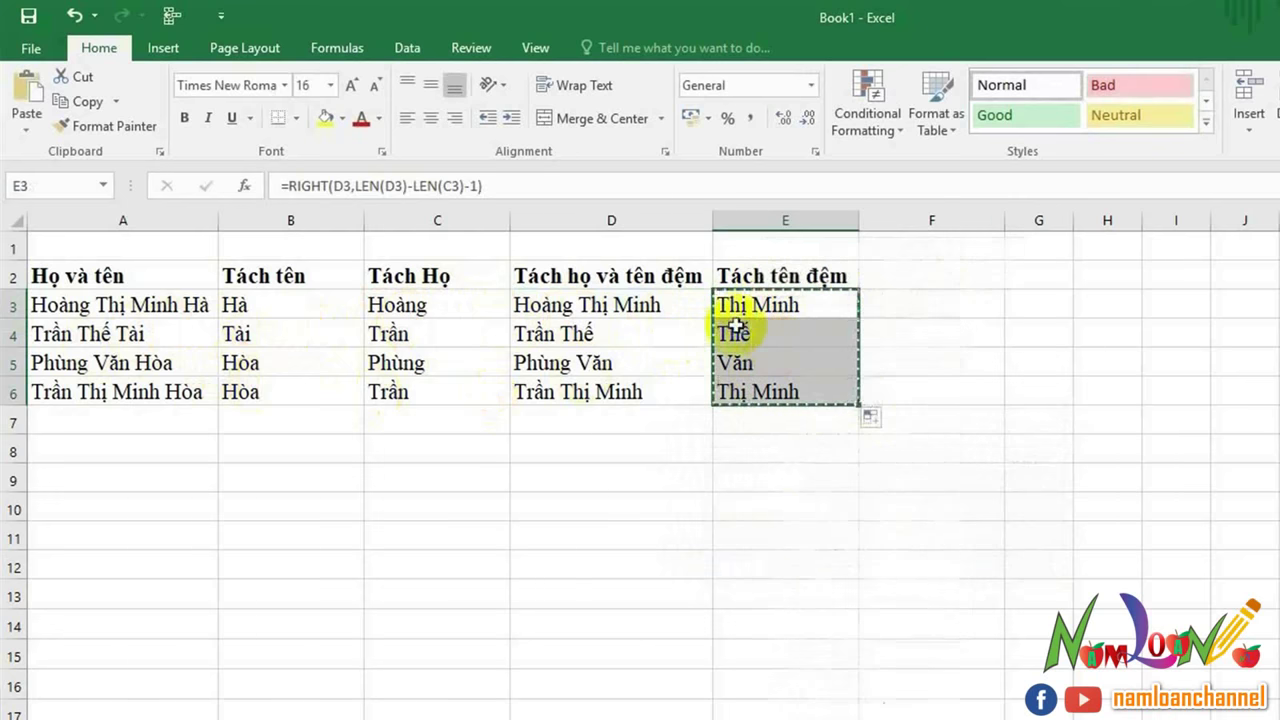
right_click(752, 318)
click(850, 436)
click(822, 405)
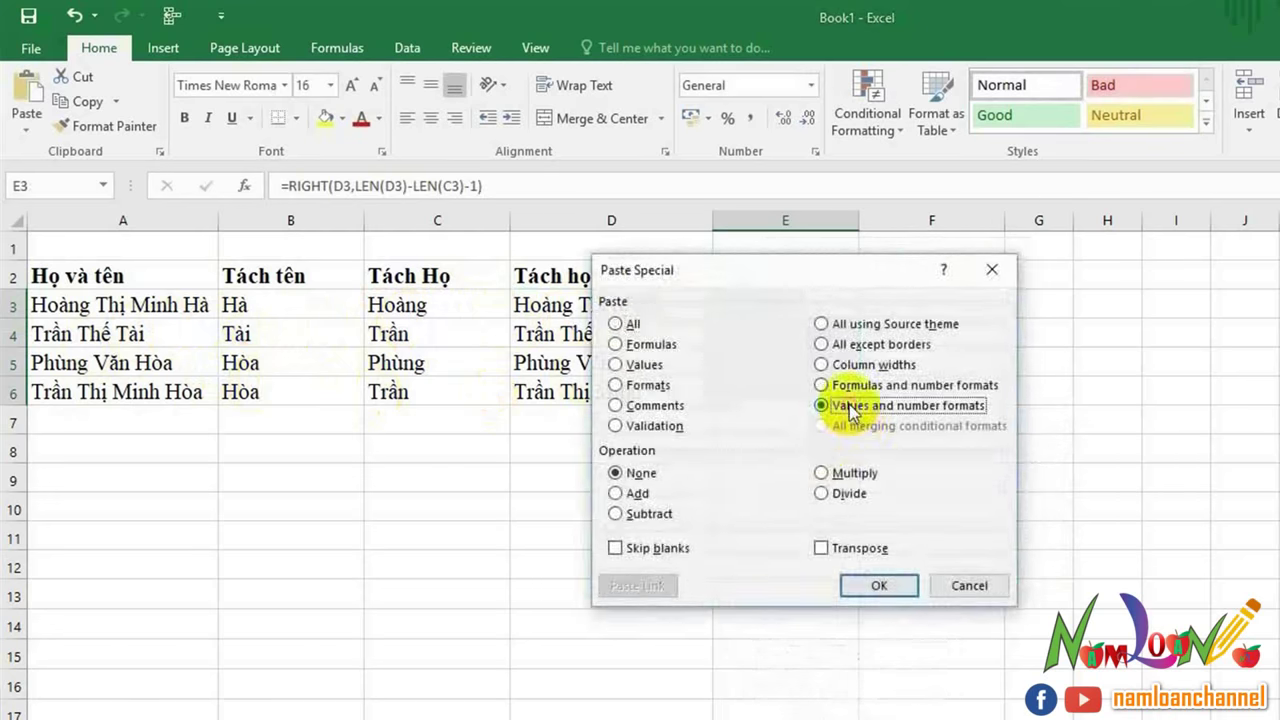
key(Return)
click(692, 334)
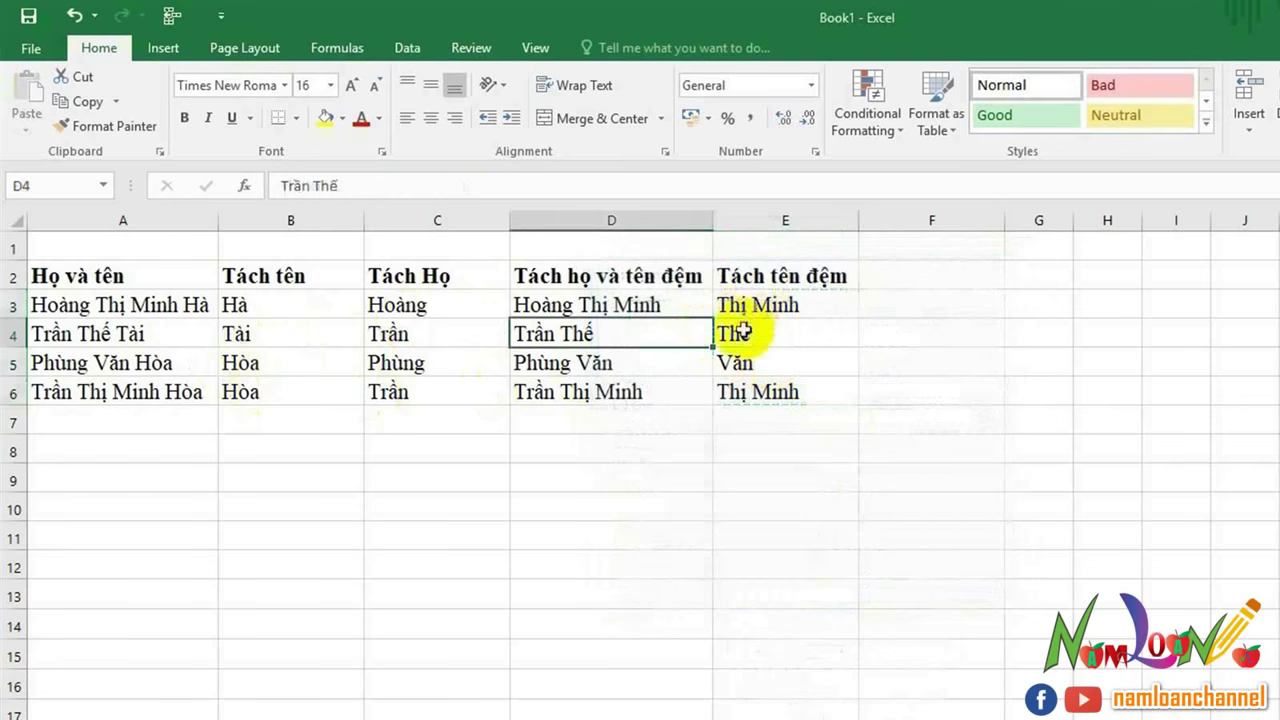
click(742, 309)
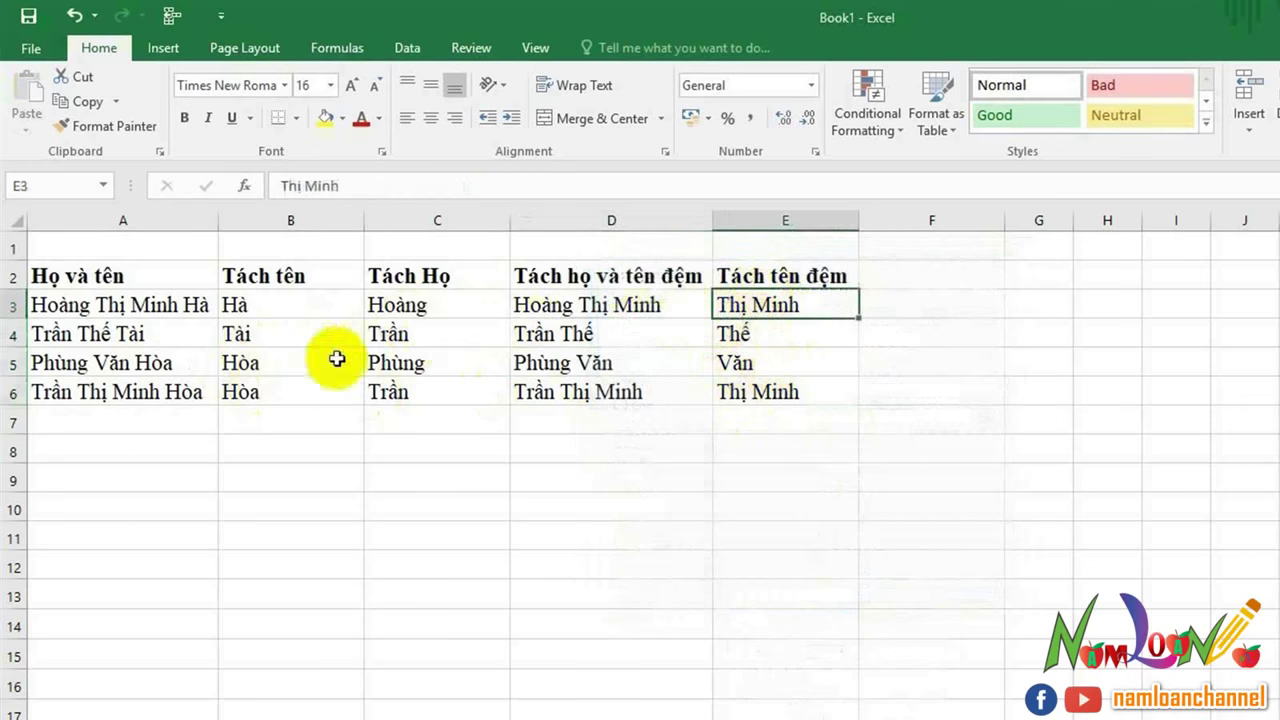
Enter the header 'Tách tên đệm và tên' in F2 and autofit column F.
click(975, 279)
text(Tách te)
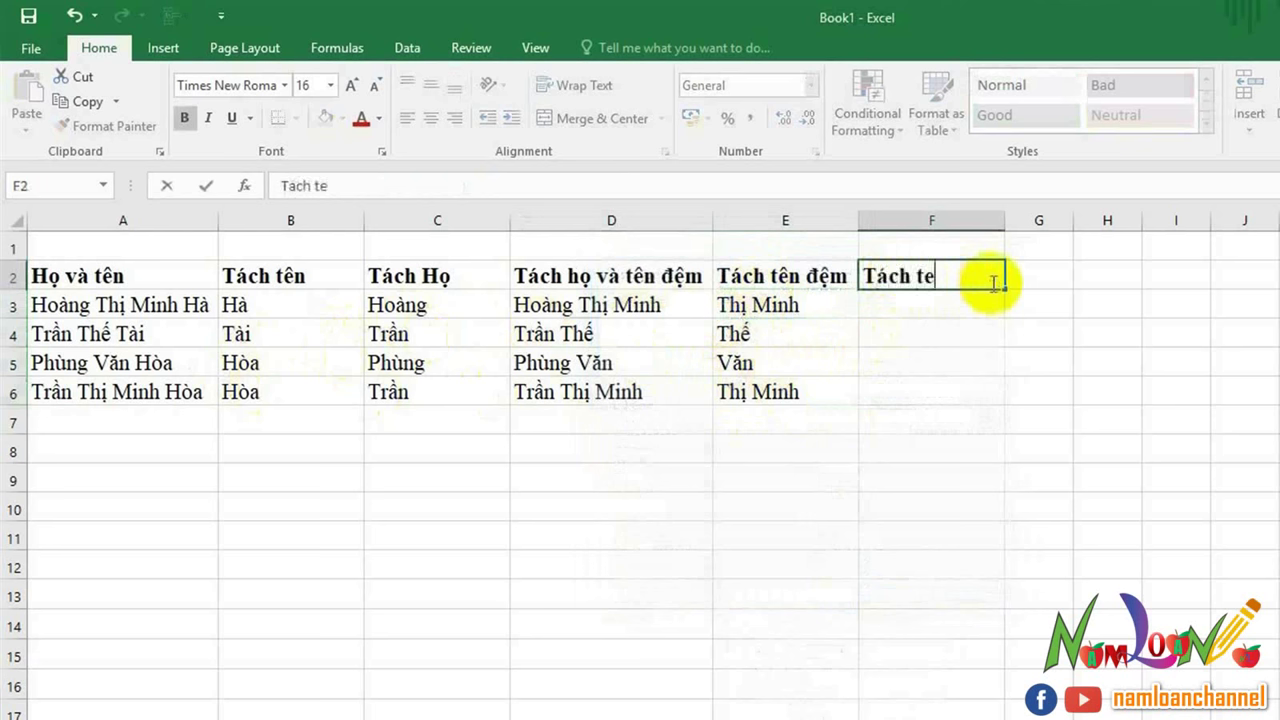
text(ệm và tên)
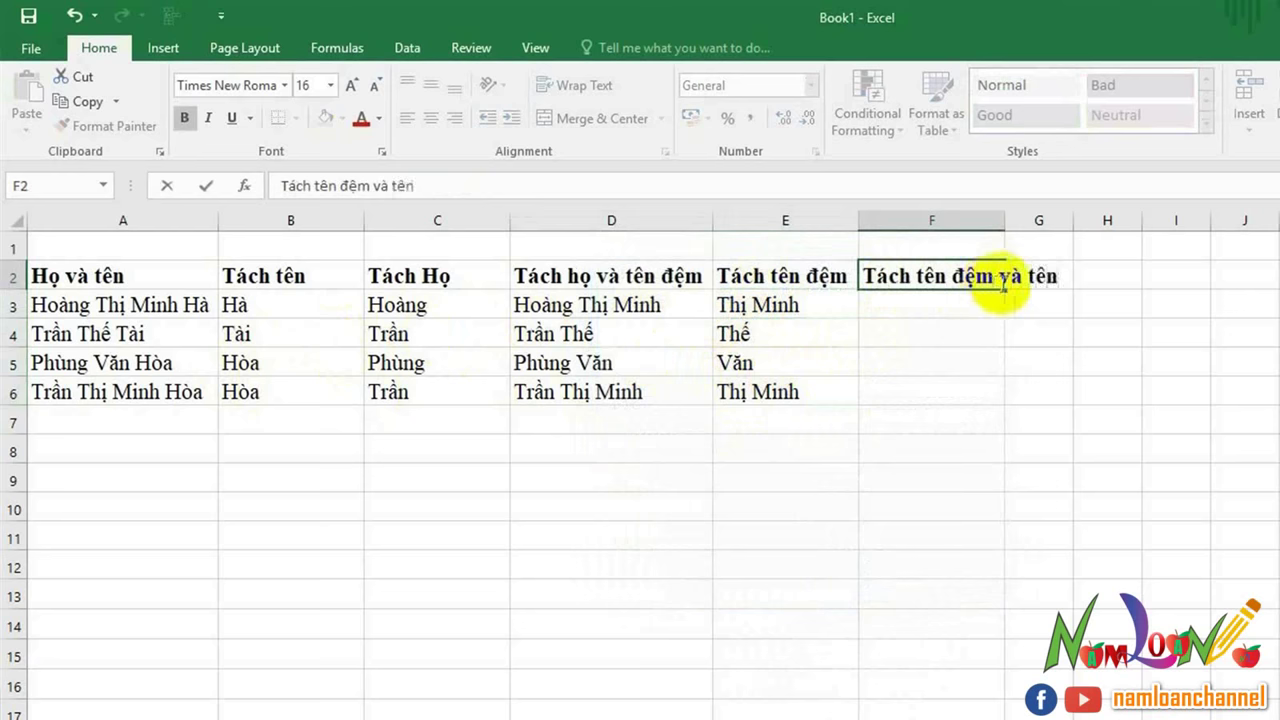
double_click(1008, 220)
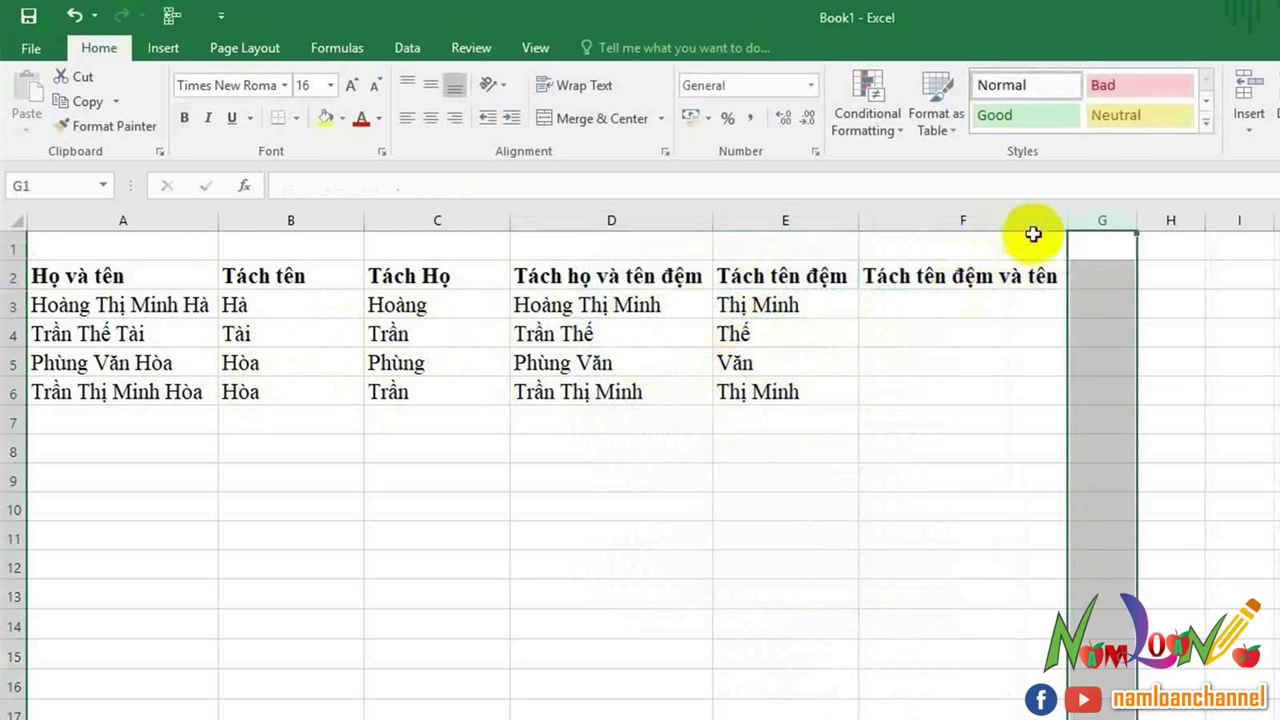
Enter =RIGHT(A3,LEN(A3)-LEN(C3)-1) in F3, returning Thị Minh Hà.
click(905, 300)
text(=)
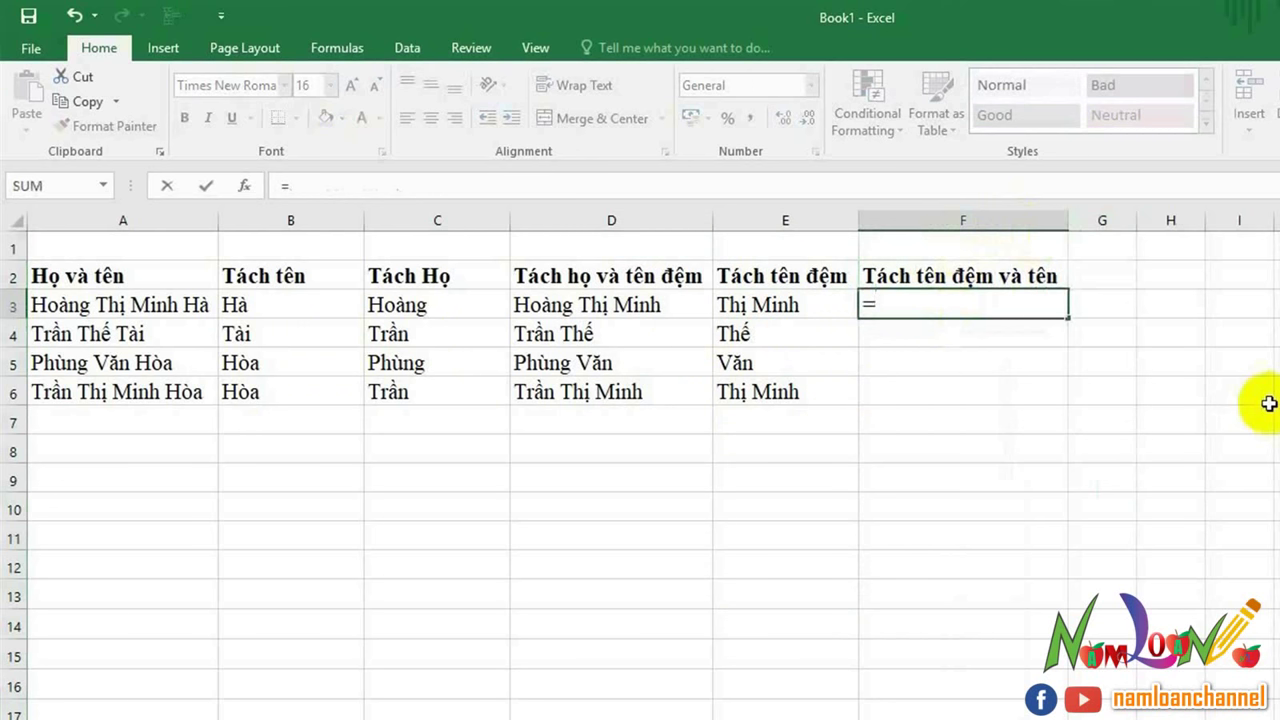
text(righ)
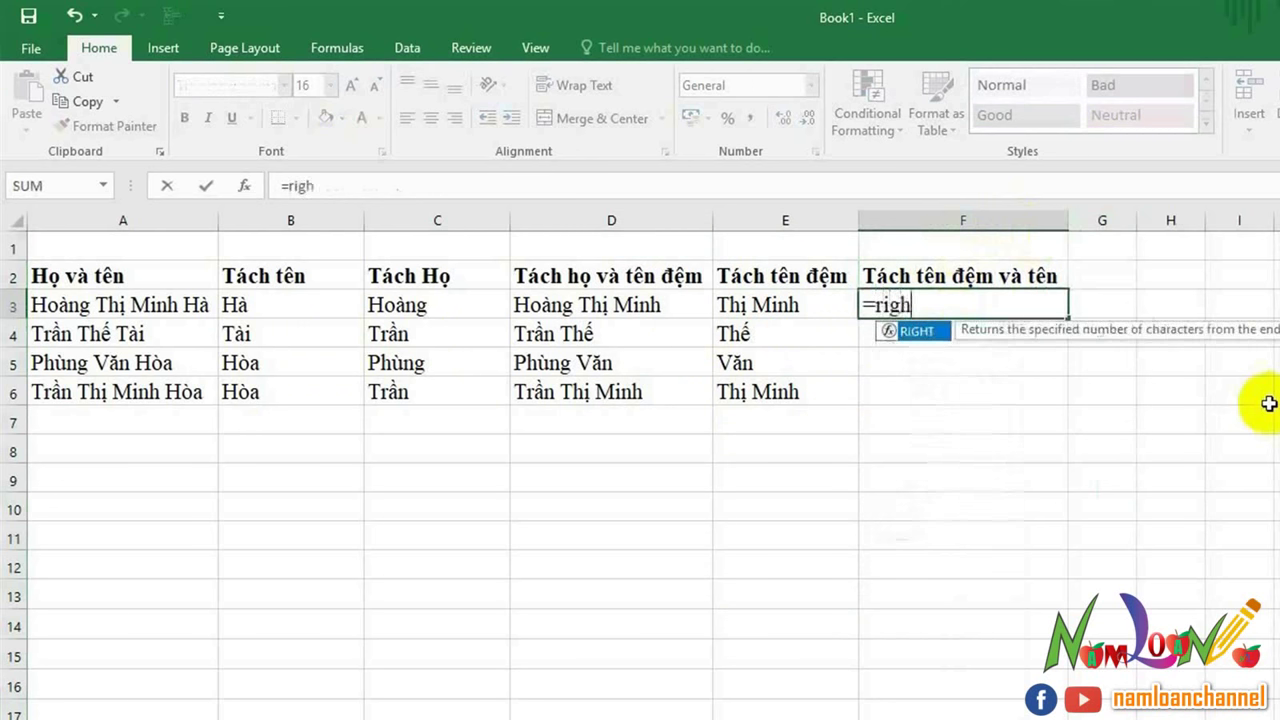
text(t()
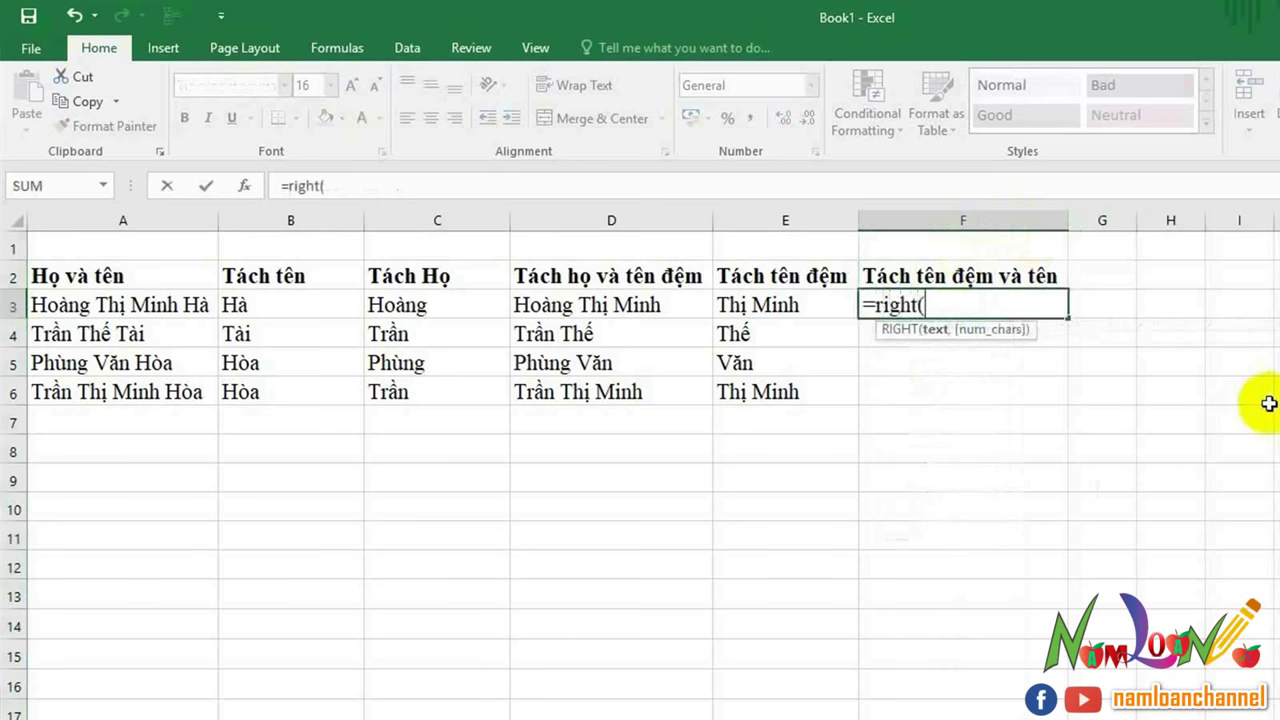
click(146, 308)
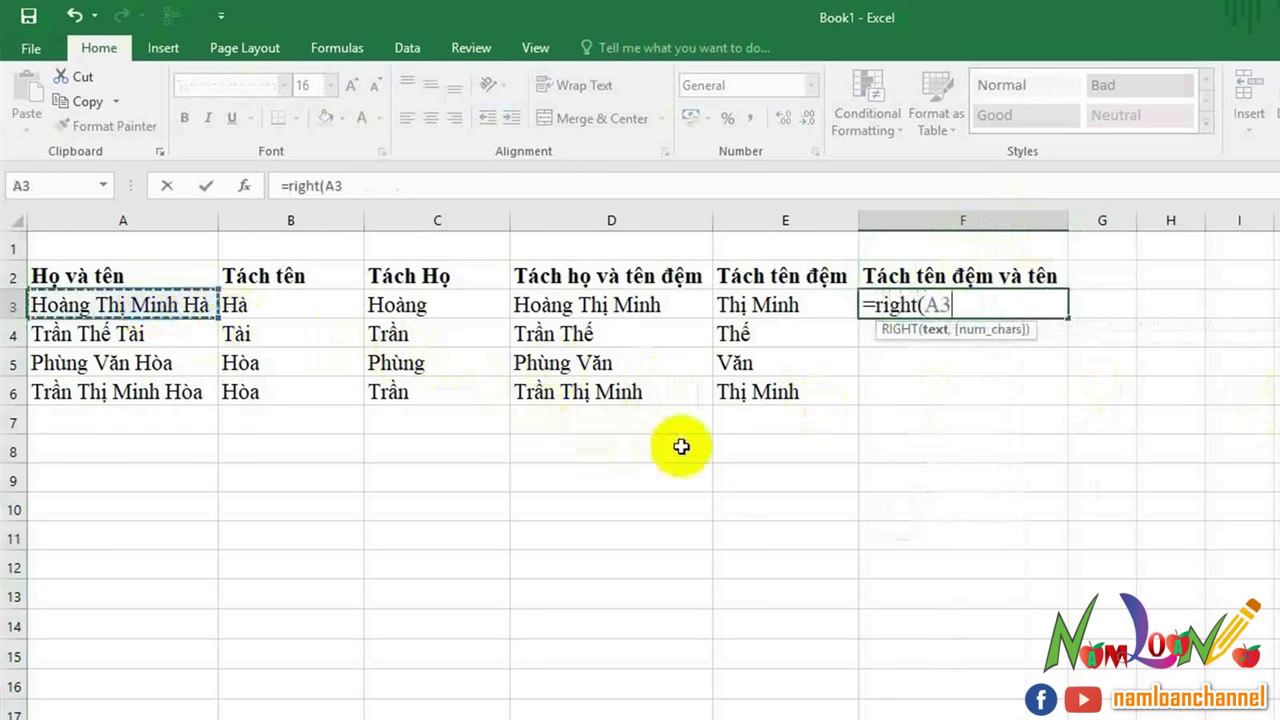
text(,)
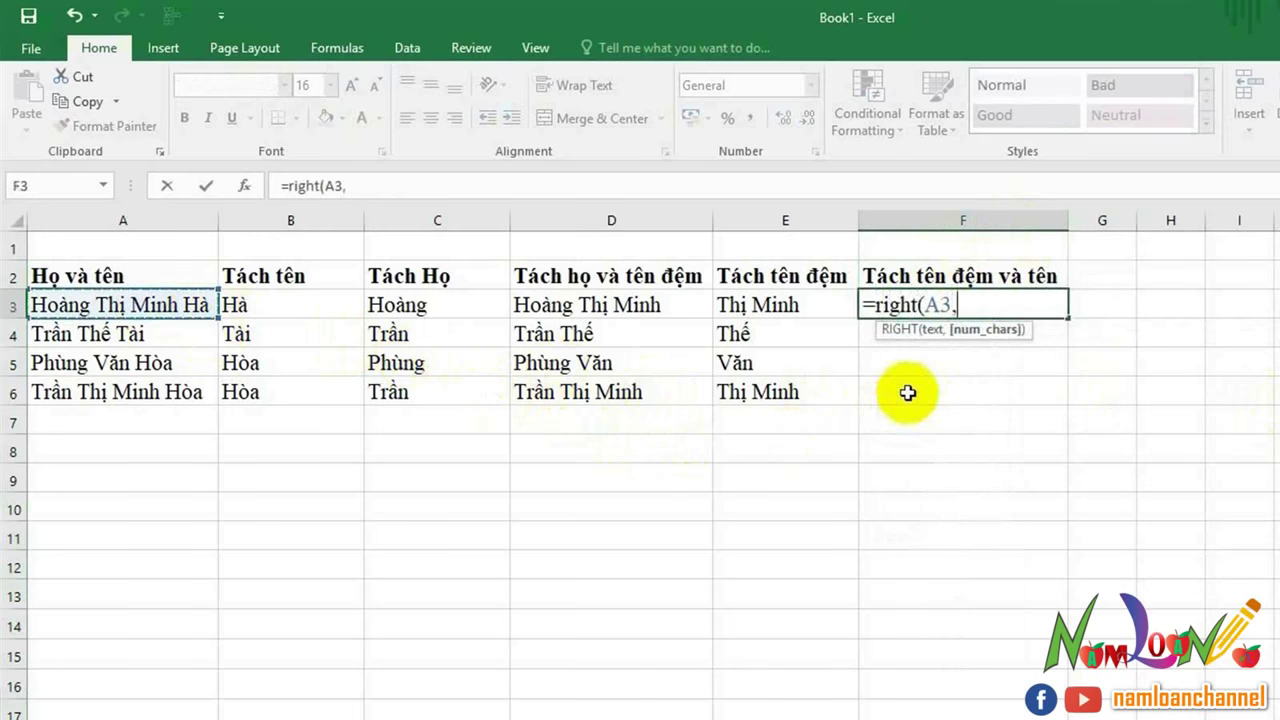
text(len)
key(BackSpace)
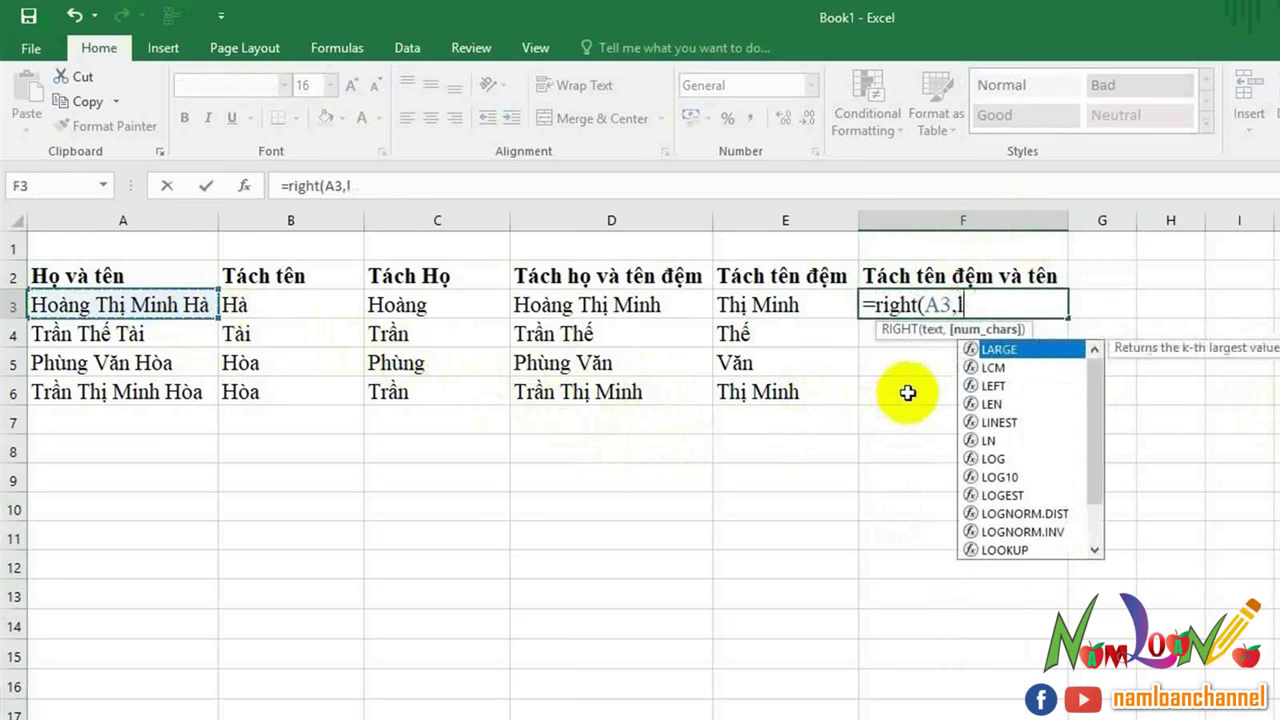
text(en()
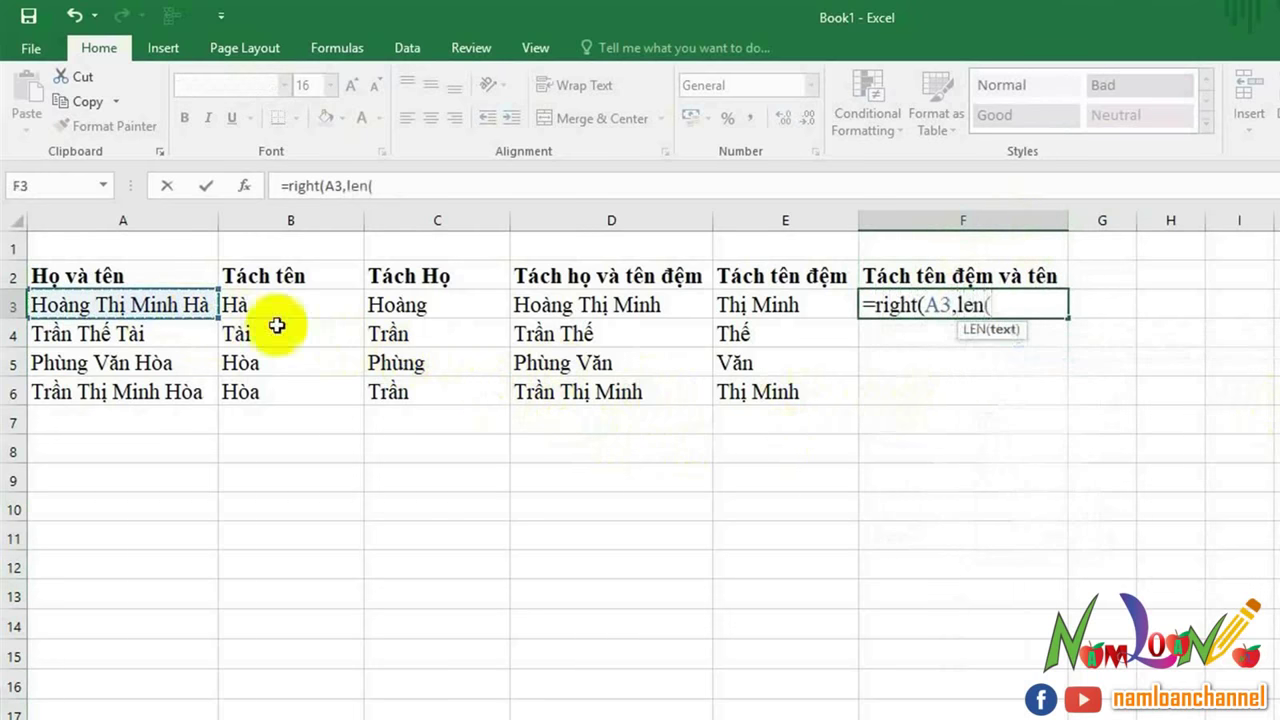
click(140, 305)
text())
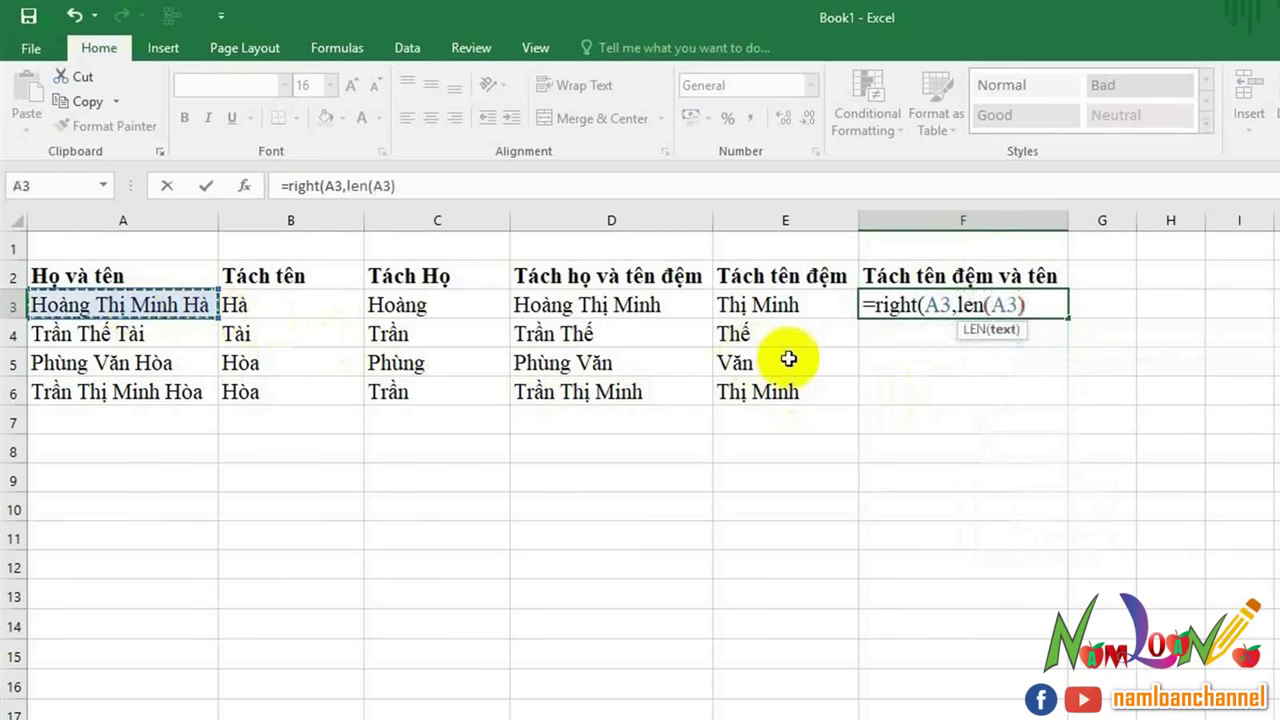
text(-le)
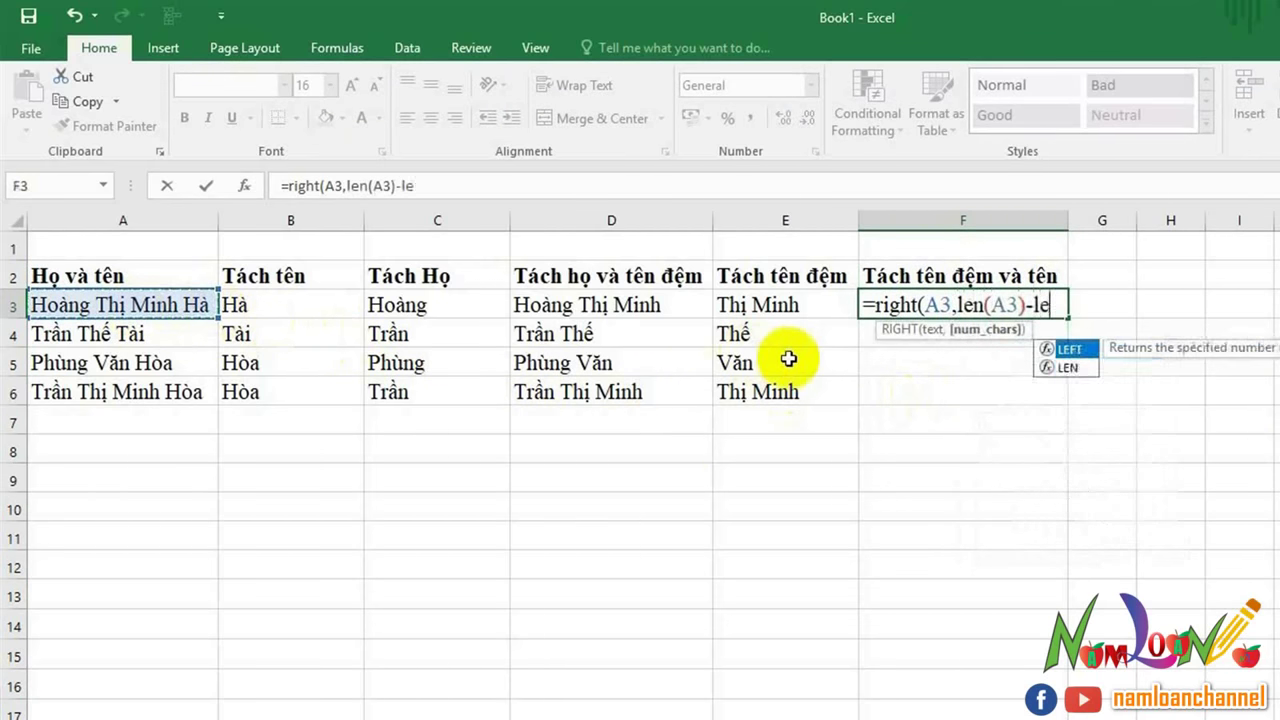
text(n()
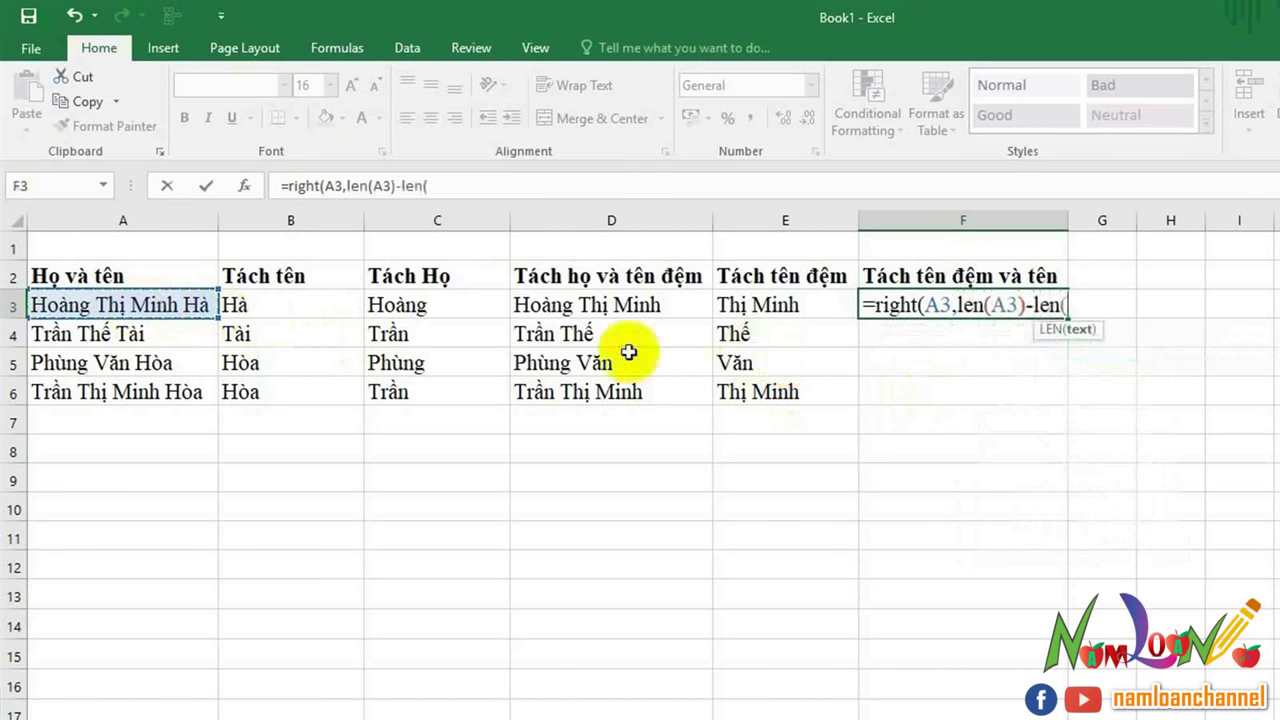
click(390, 311)
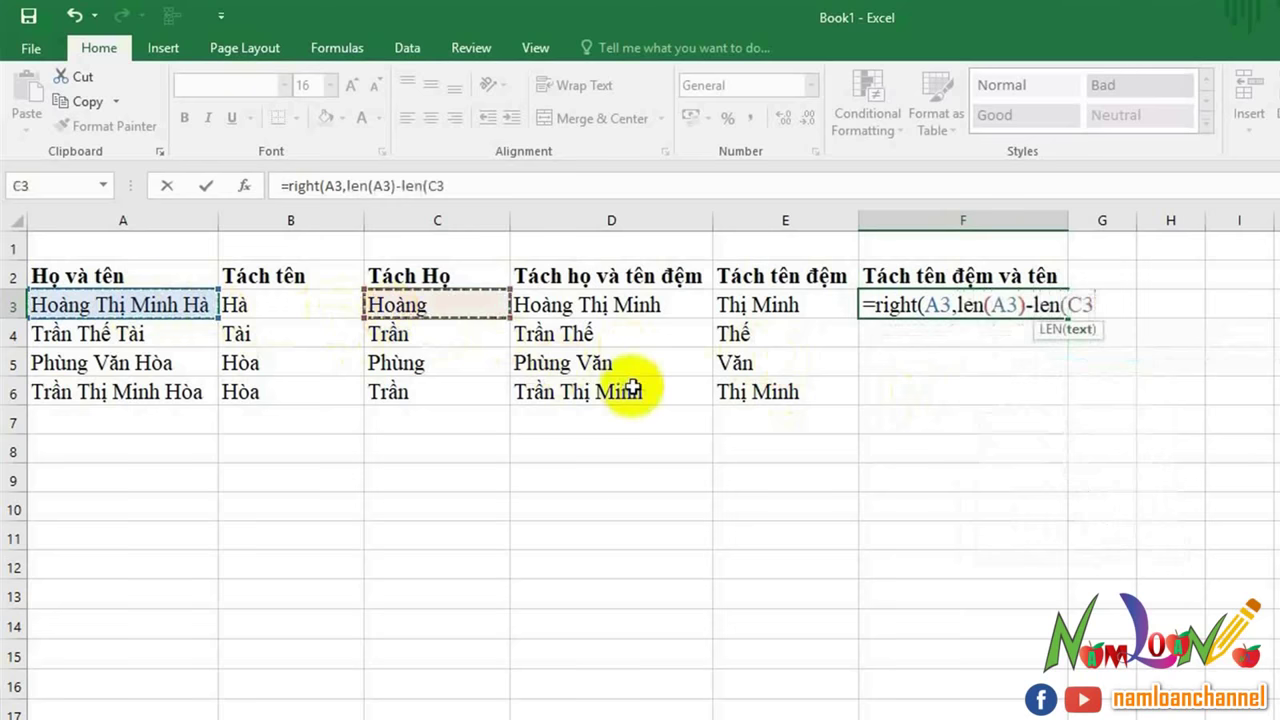
text())
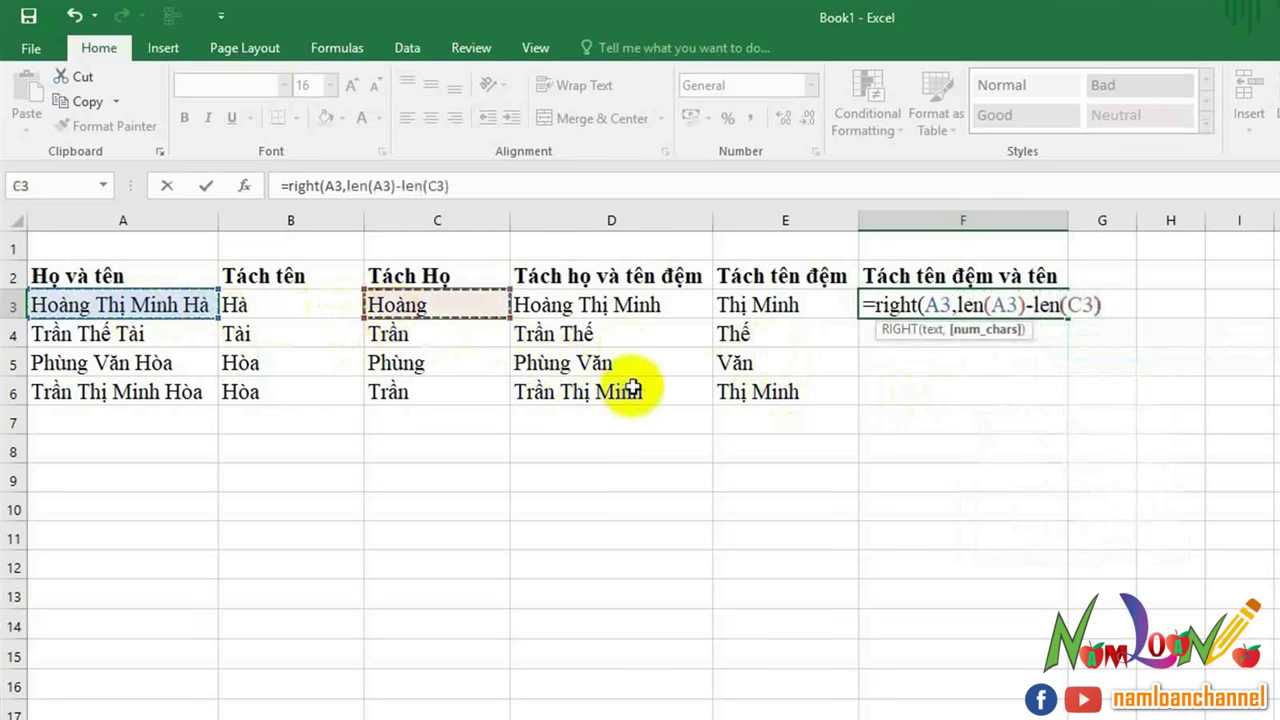
text(-1)
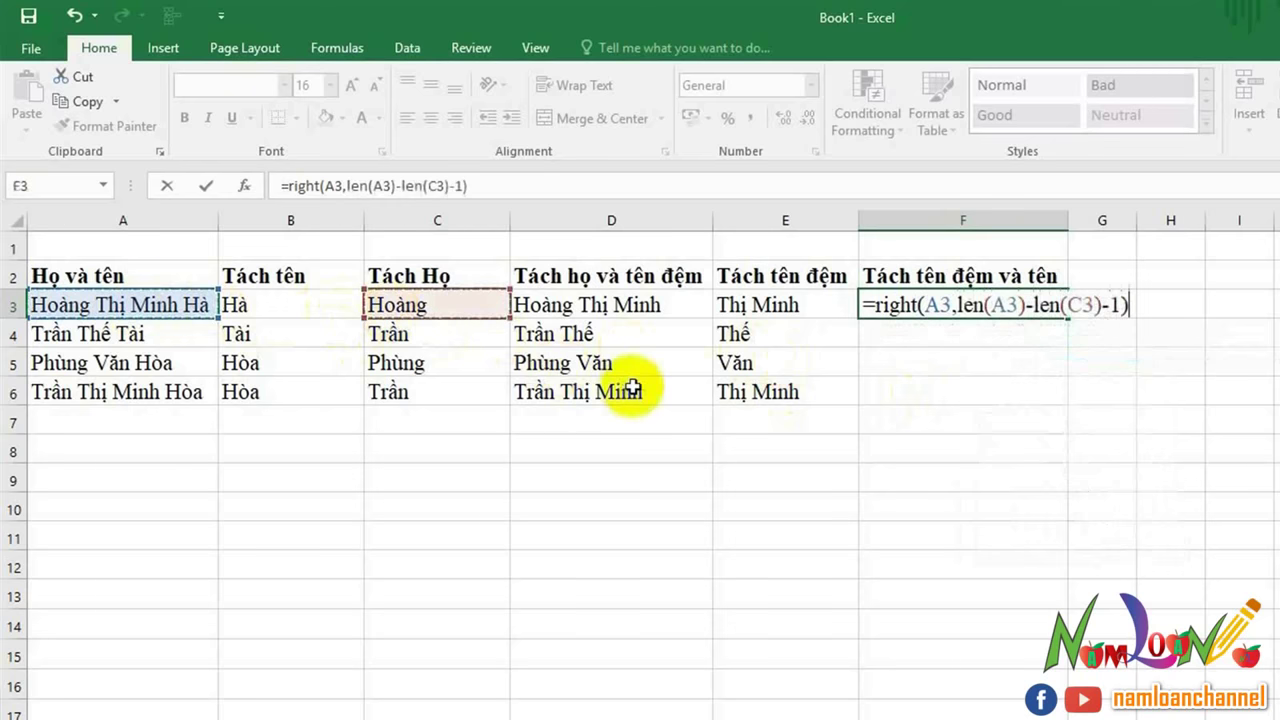
key(Return)
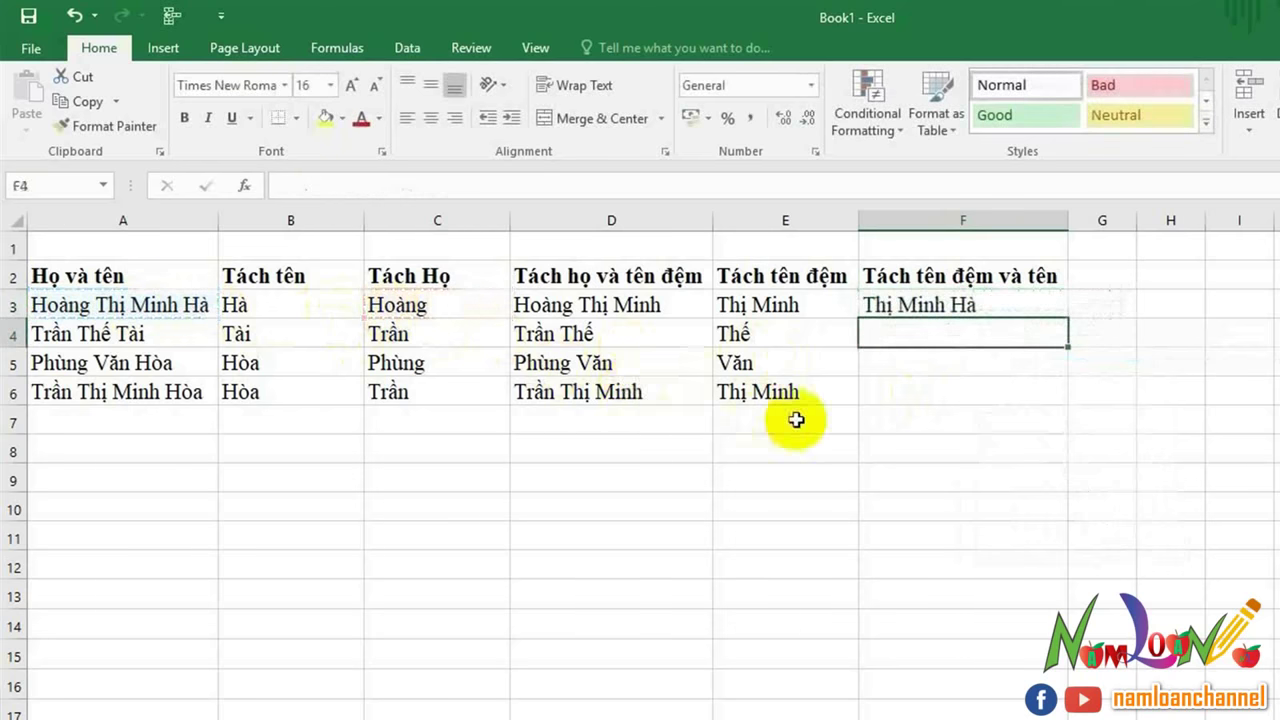
Fill the middle-plus-first-name formula from F3 down to F6 and copy F3:F6.
click(892, 308)
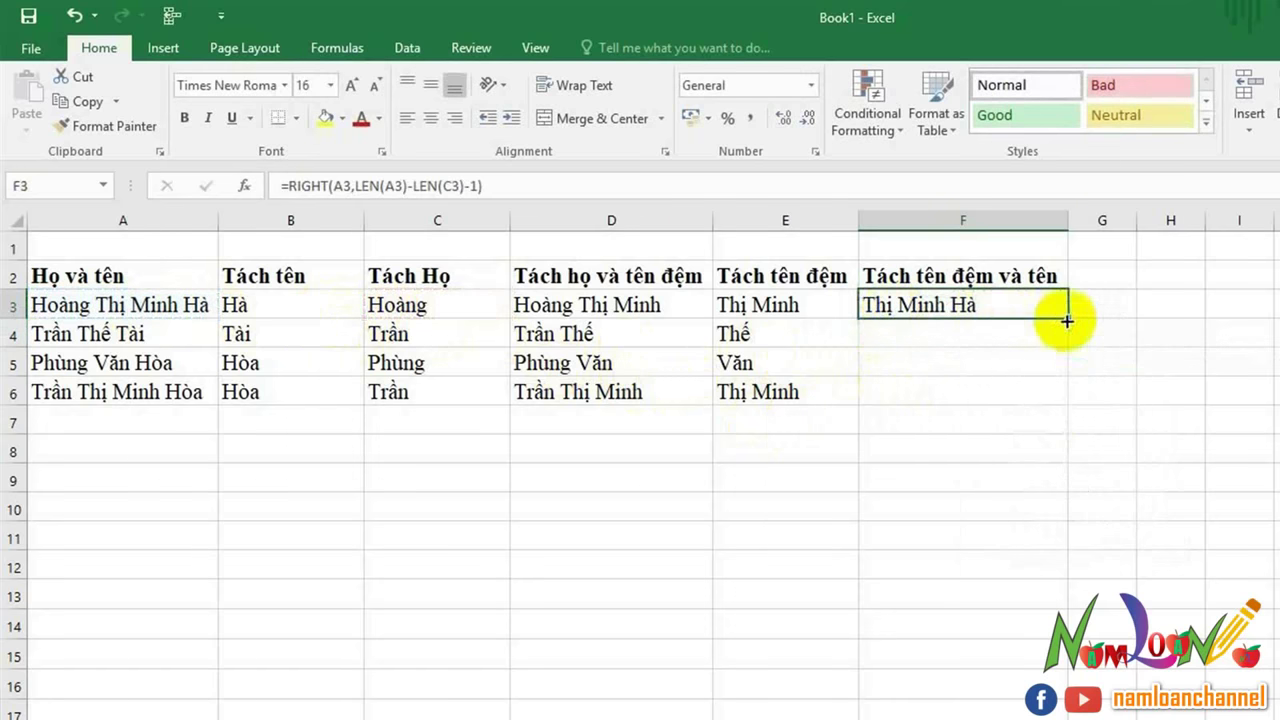
drag(1068, 326, 1050, 400)
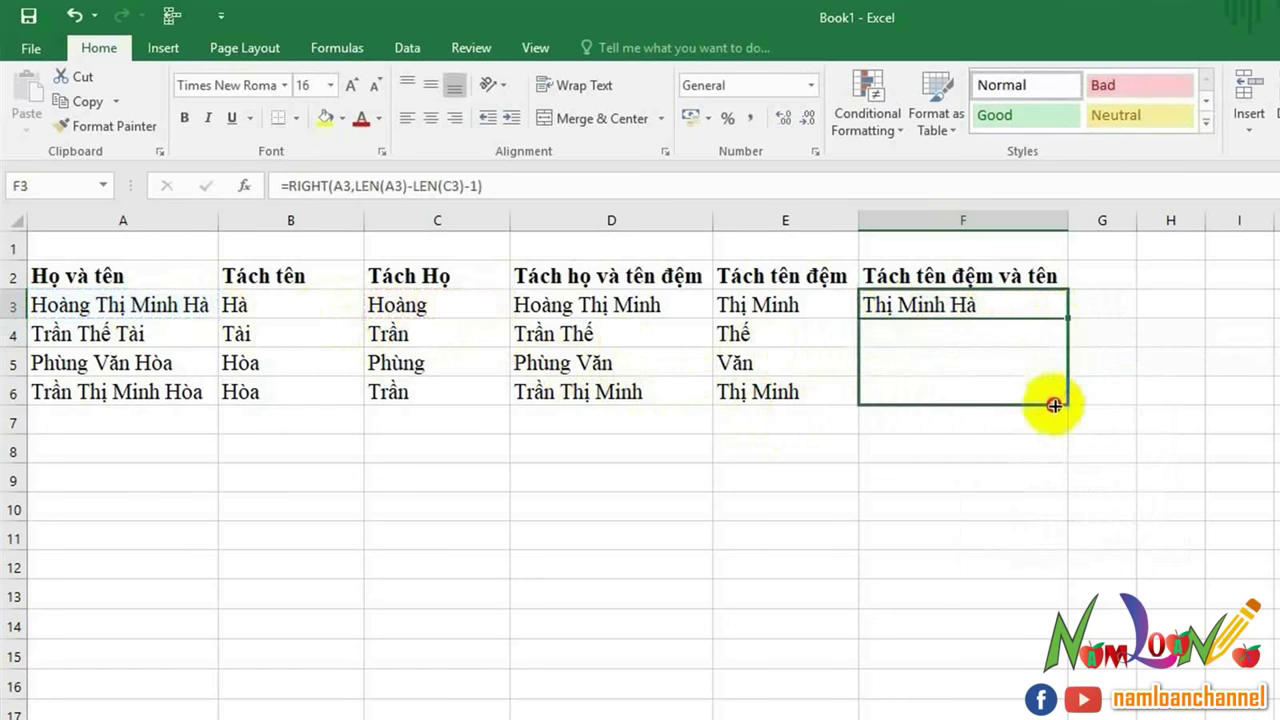
right_click(916, 305)
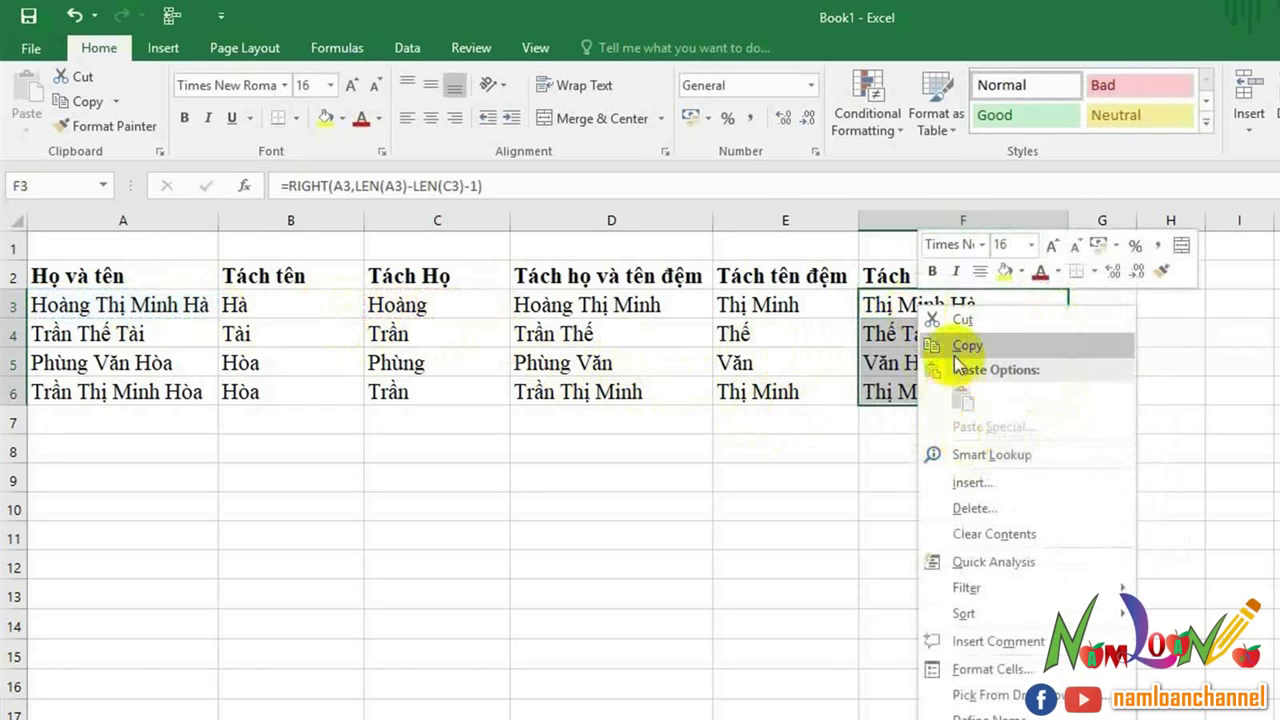
click(950, 346)
Paste F3:F6 back onto itself as values and number formats, replacing the formulas.
right_click(916, 320)
click(985, 443)
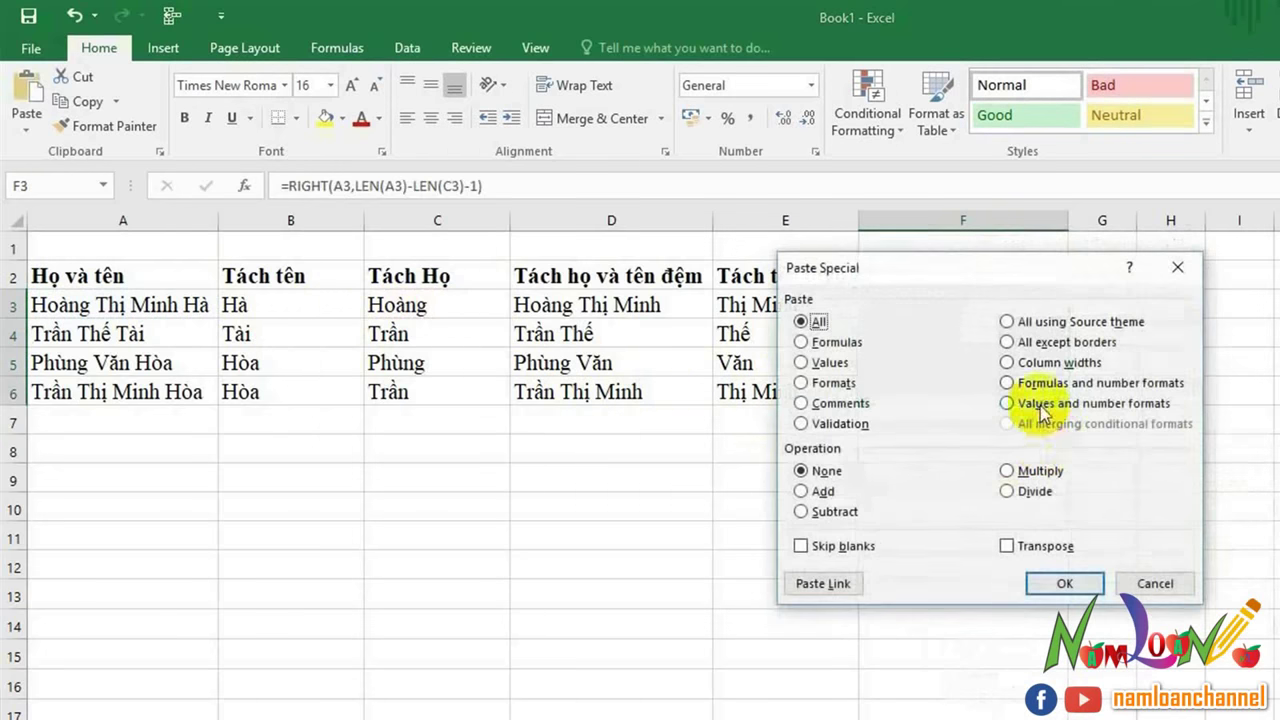
click(1040, 405)
key(Return)
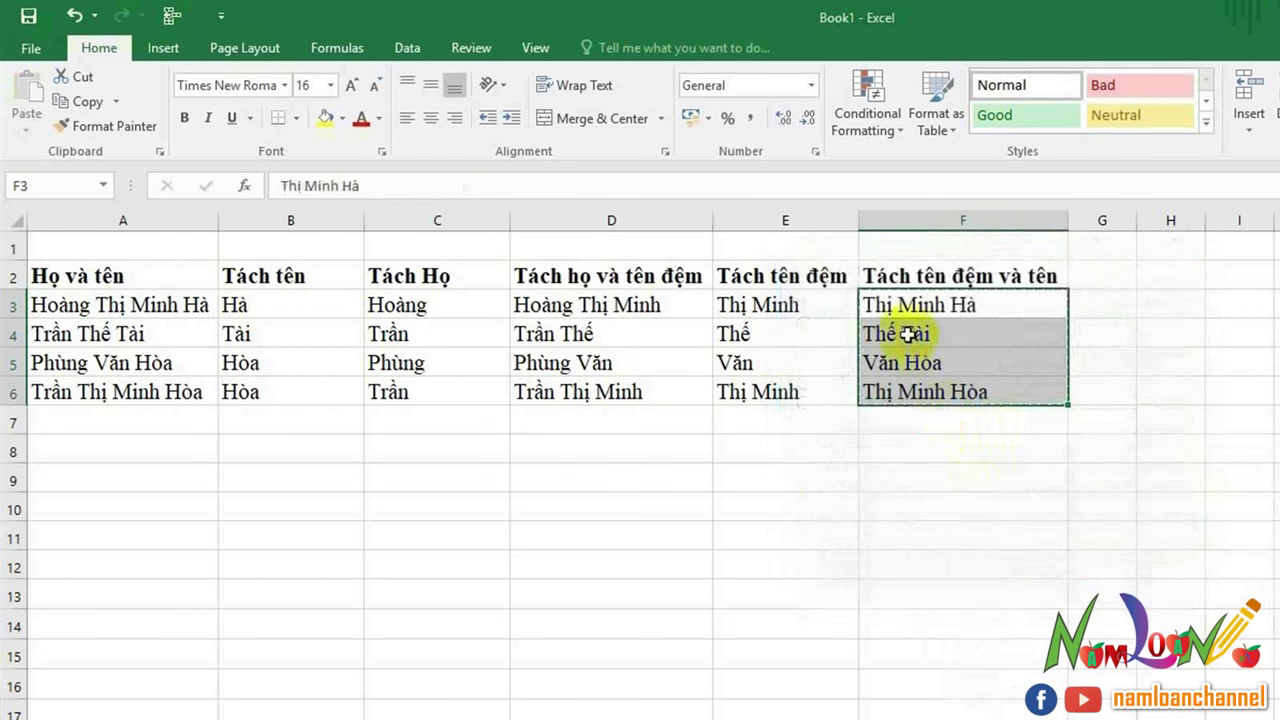